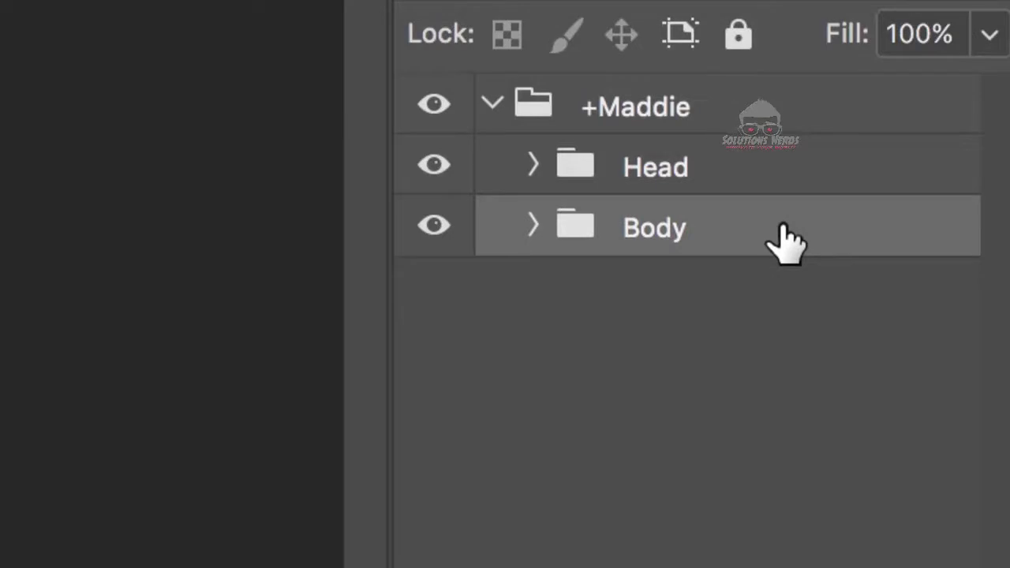
Step: Expand the Body group and rename its Right Arm subgroup as +Right Arm
{"action": "left_click", "coordinate": [533, 227]}
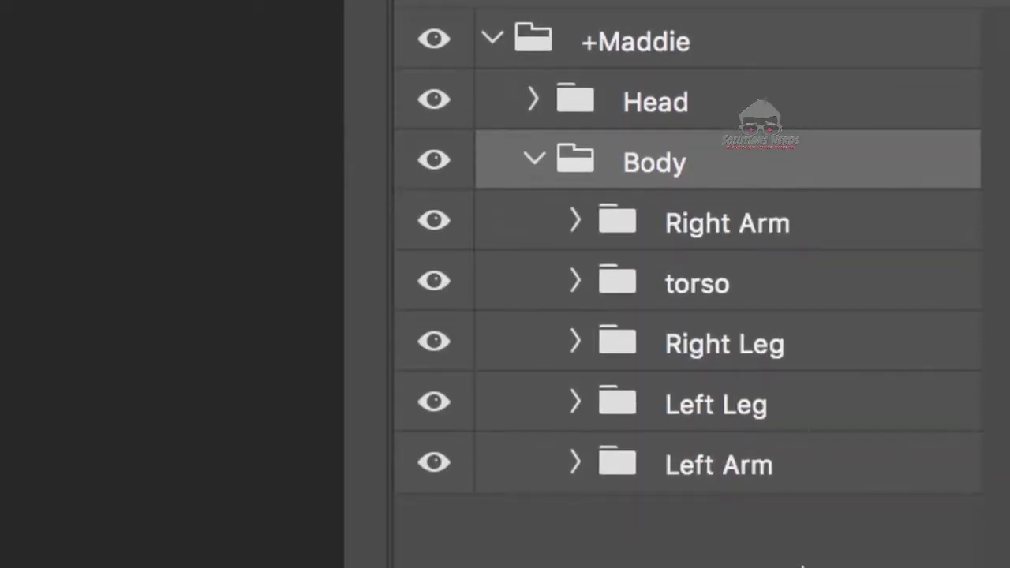
{"action": "left_click", "coordinate": [803, 467]}
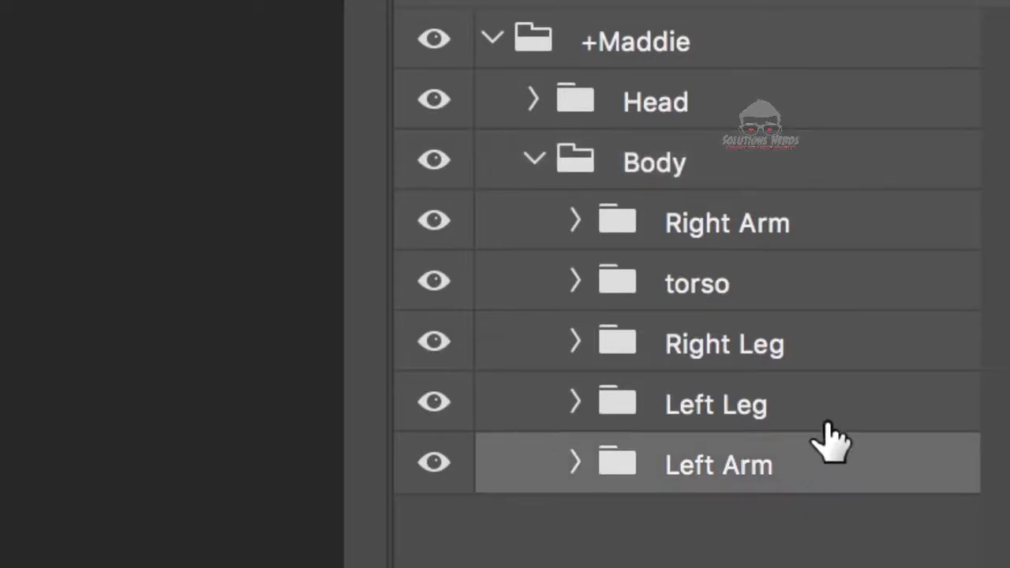
{"action": "left_click", "coordinate": [838, 406]}
{"action": "left_click", "coordinate": [841, 356]}
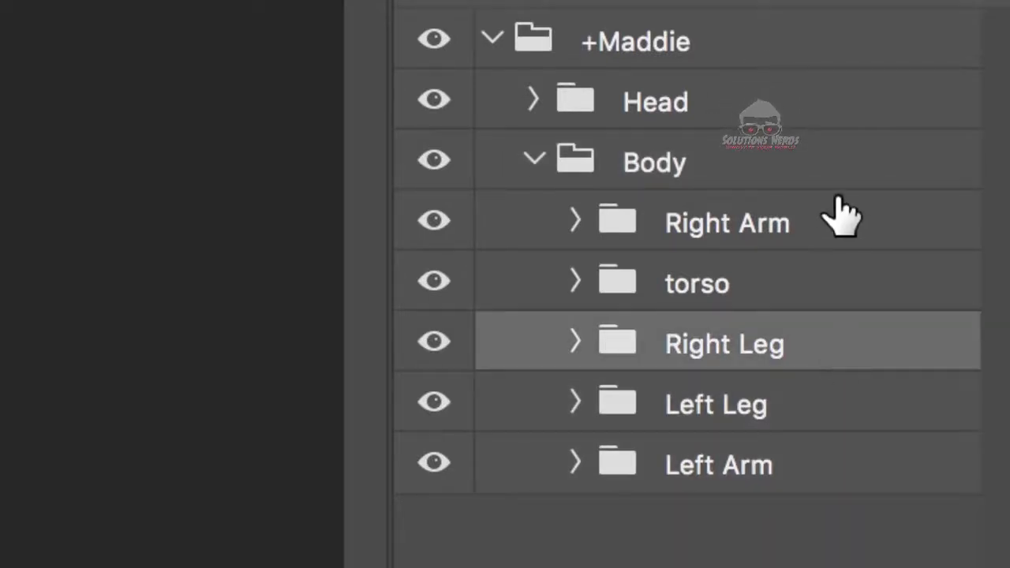
{"action": "left_click", "coordinate": [841, 224]}
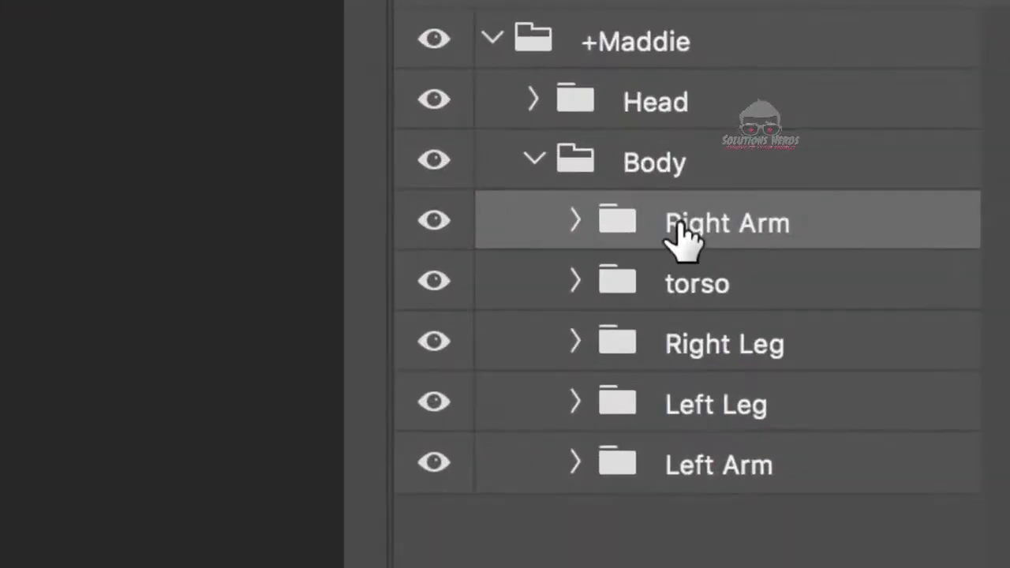
{"action": "double_click", "coordinate": [920, 170]}
{"action": "key", "text": "Left"}
{"action": "type", "text": "+"}
{"action": "key", "text": "Return"}
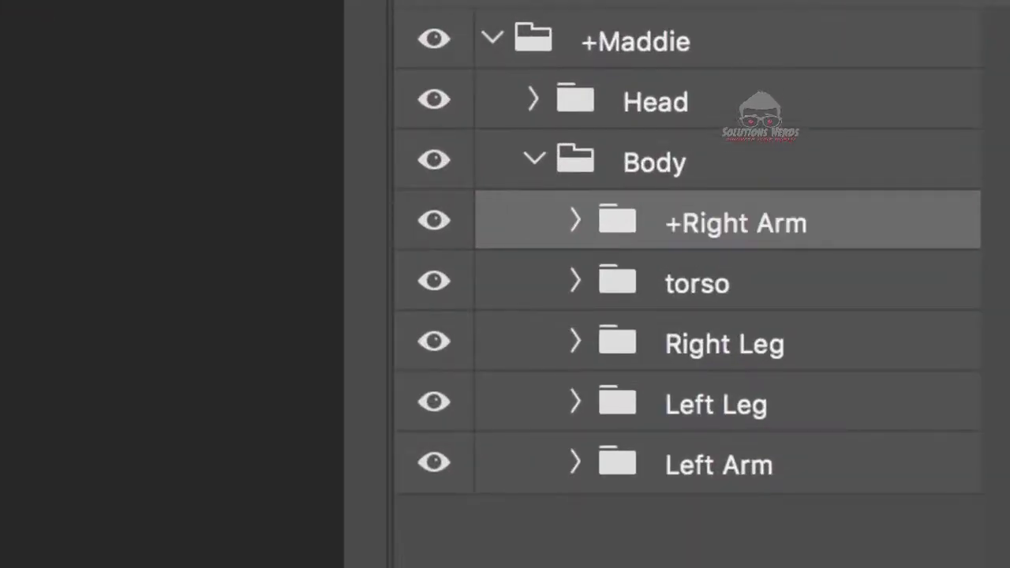
Step: Rename the two leg groups inside Body as +Right Leg and +Left Leg
{"action": "double_click", "coordinate": [686, 341]}
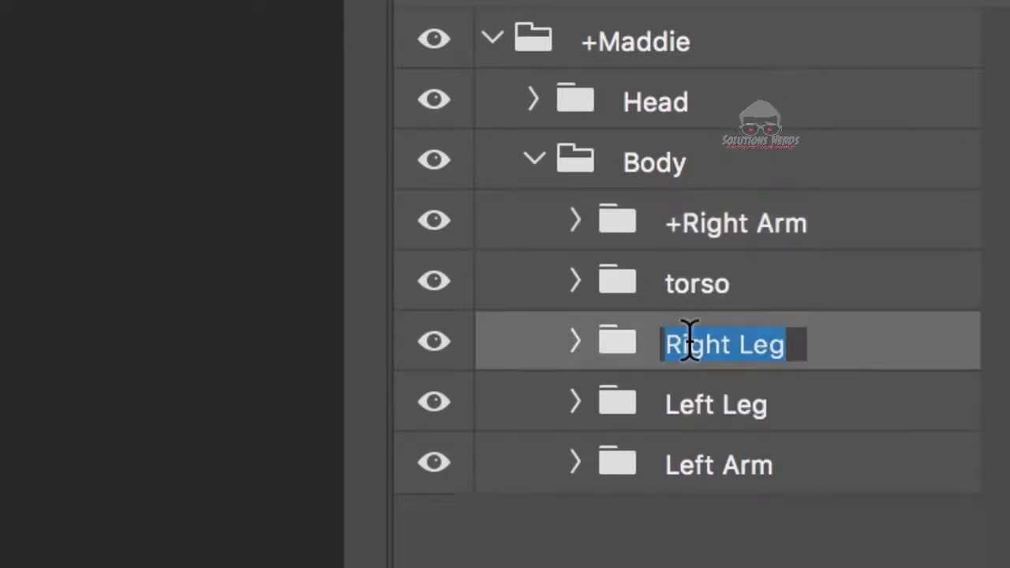
{"action": "key", "text": "Left"}
{"action": "type", "text": "+"}
{"action": "key", "text": "Return"}
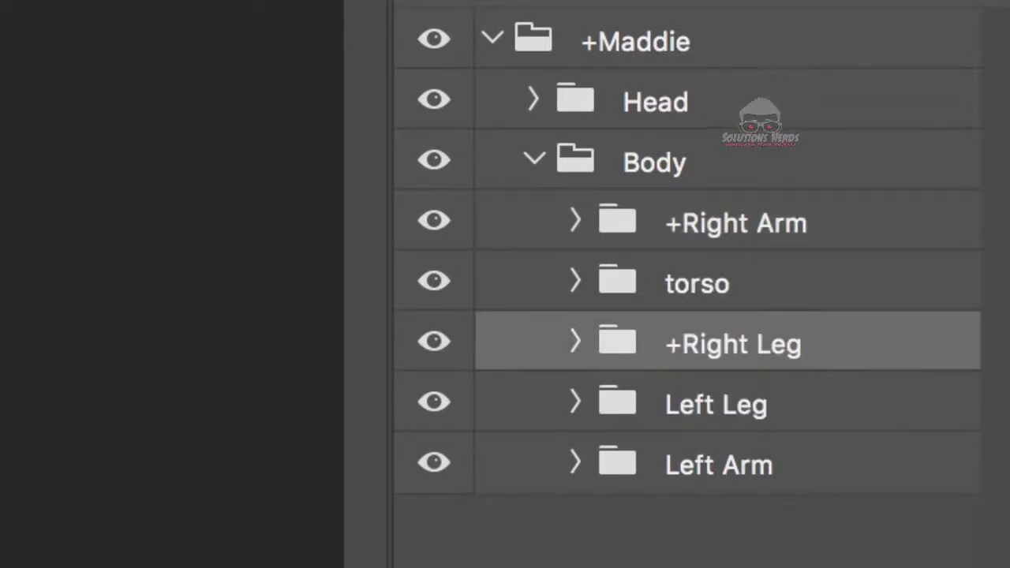
{"action": "double_click", "coordinate": [676, 403]}
{"action": "key", "text": "Left"}
{"action": "type", "text": "+"}
{"action": "key", "text": "Return"}
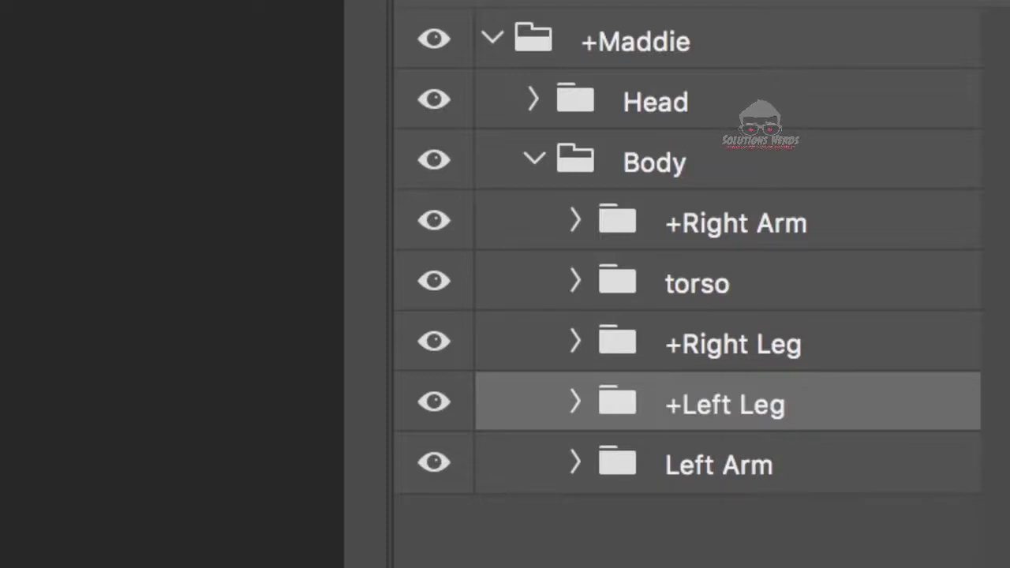
Step: Rename the Left Arm group as +Left Arm and save the Maddie.psd document
{"action": "double_click", "coordinate": [671, 455]}
{"action": "key", "text": "Left"}
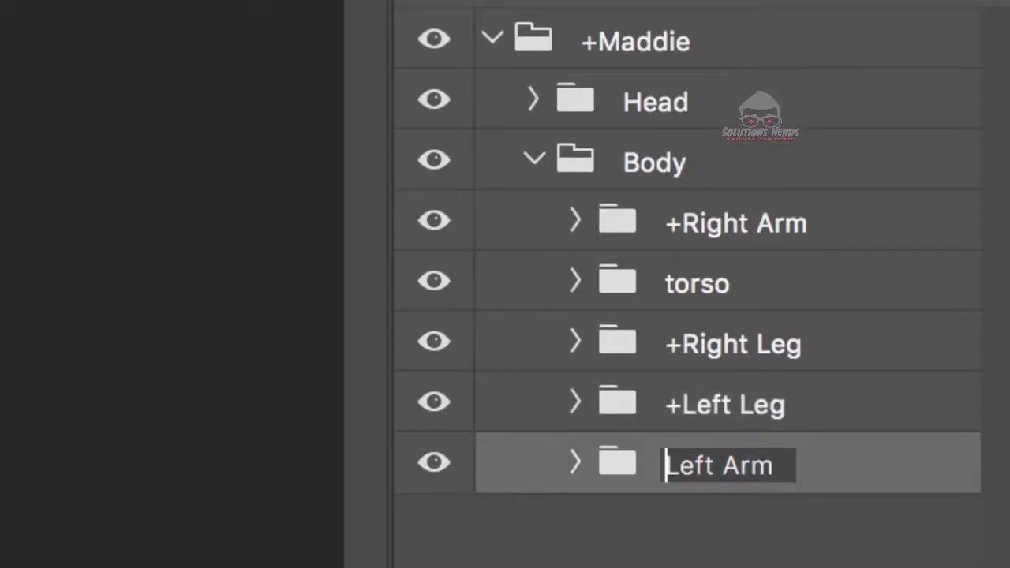
{"action": "type", "text": "+"}
{"action": "key", "text": "Return"}
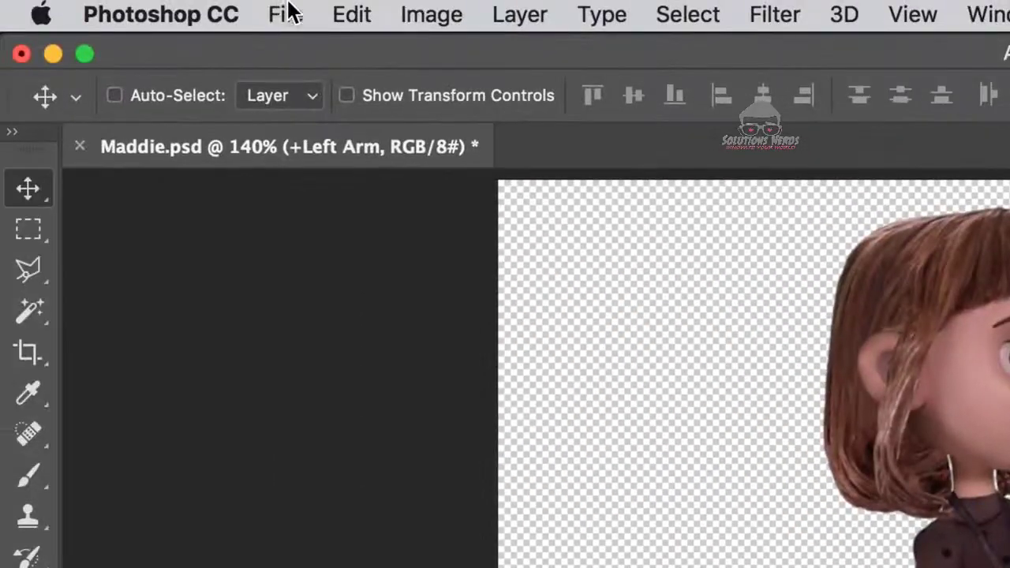
{"action": "left_click", "coordinate": [285, 14]}
{"action": "left_click", "coordinate": [384, 316]}
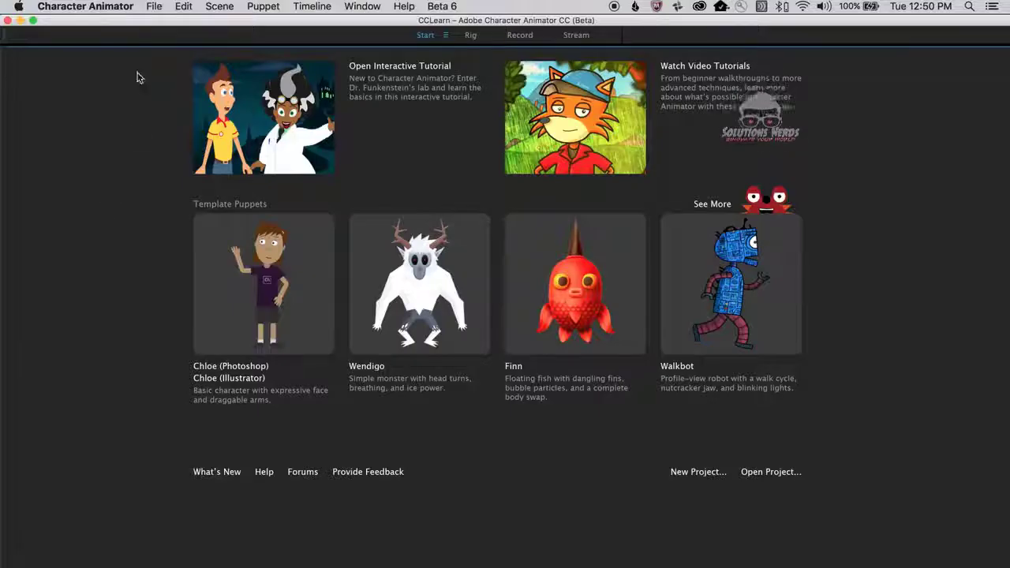
Step: Switch to Character Animator, import Maddie.psd and open the Maddie puppet for rigging
{"action": "left_click", "coordinate": [154, 6]}
{"action": "left_click", "coordinate": [194, 156]}
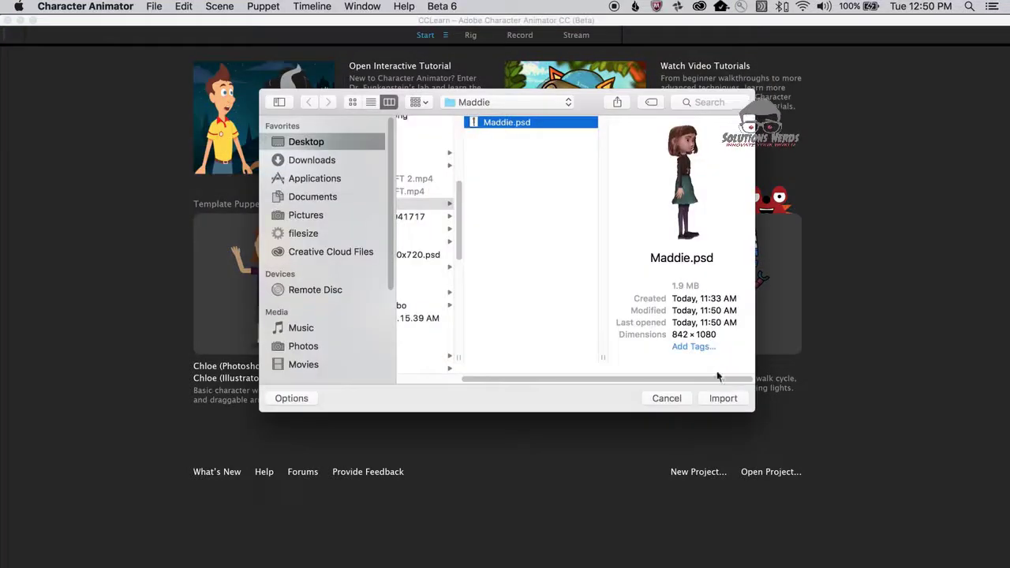
{"action": "left_click", "coordinate": [722, 399]}
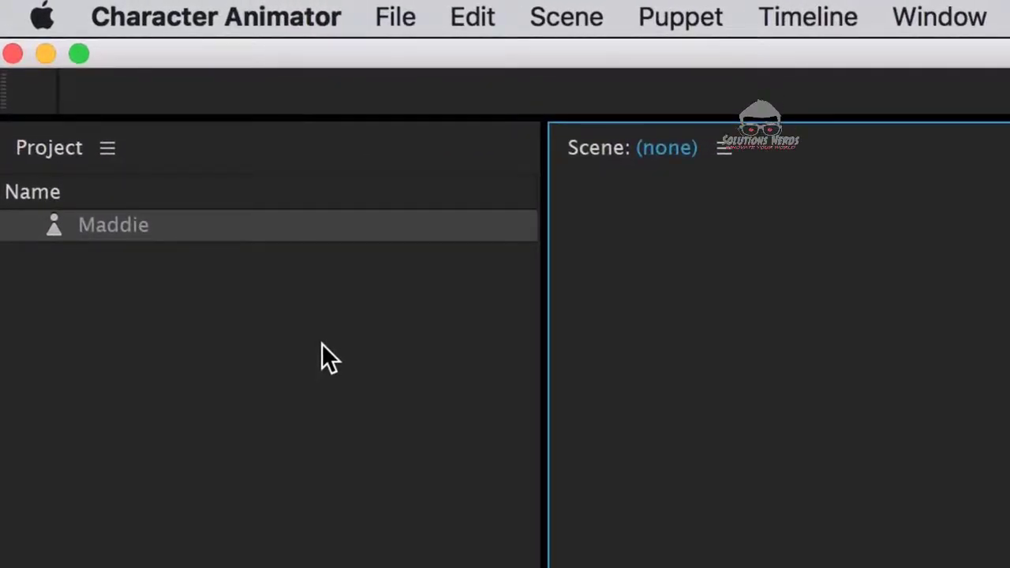
{"action": "left_click", "coordinate": [321, 225]}
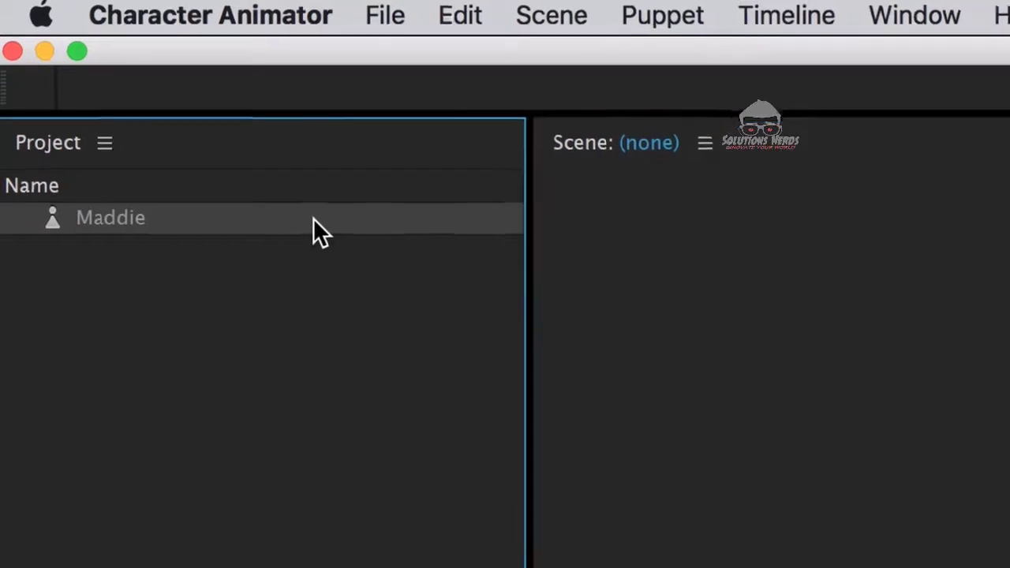
{"action": "double_click", "coordinate": [313, 221]}
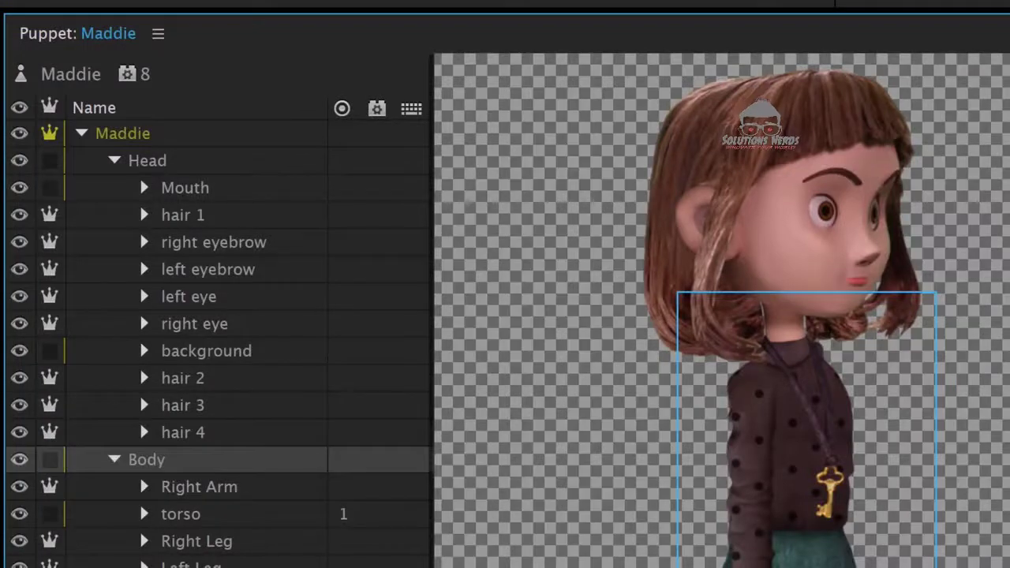
Step: Add the Walk behavior to the whole Maddie puppet
{"action": "left_click", "coordinate": [220, 77]}
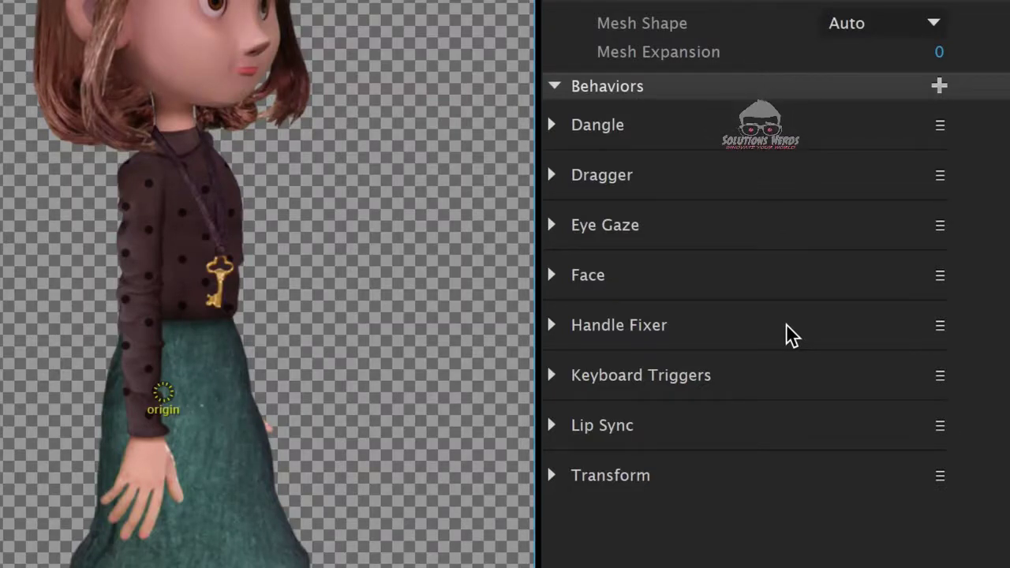
{"action": "left_click", "coordinate": [938, 89]}
{"action": "left_click", "coordinate": [875, 520]}
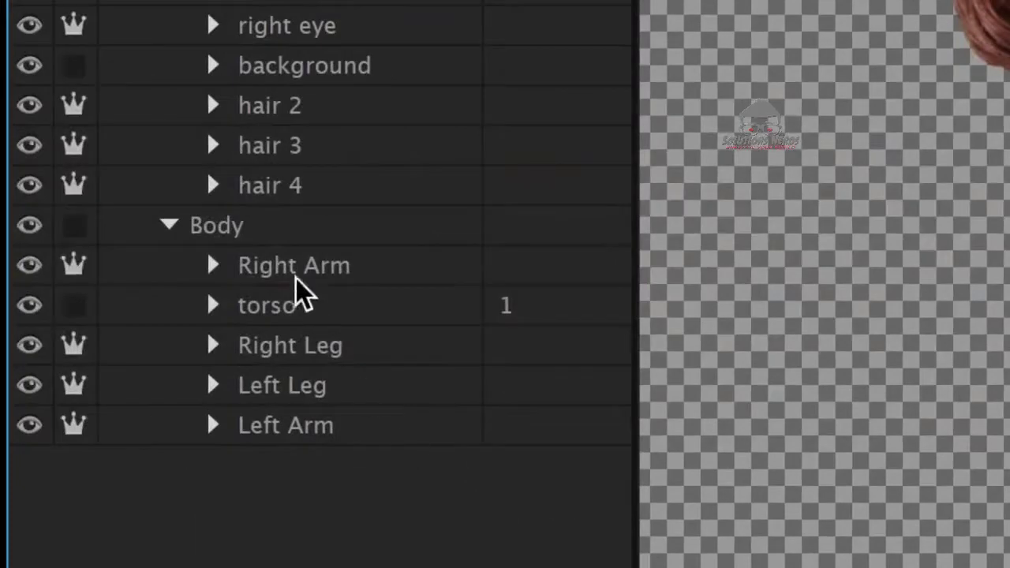
Step: Place two handles on the Body group, tagging the one at the skirt's waistline as Waist and the one below as Hip
{"action": "left_click", "coordinate": [305, 225]}
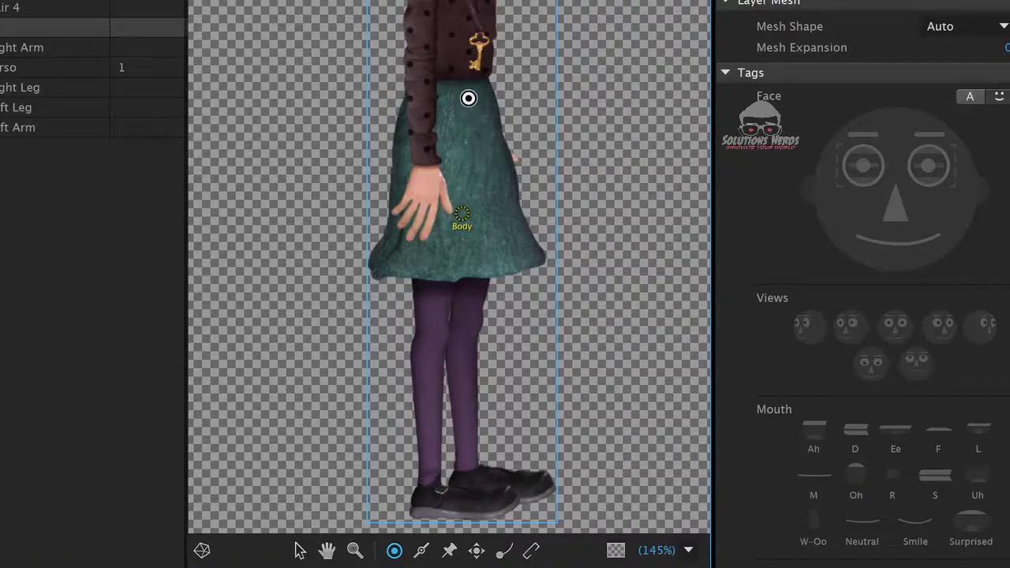
{"action": "left_click", "coordinate": [466, 89]}
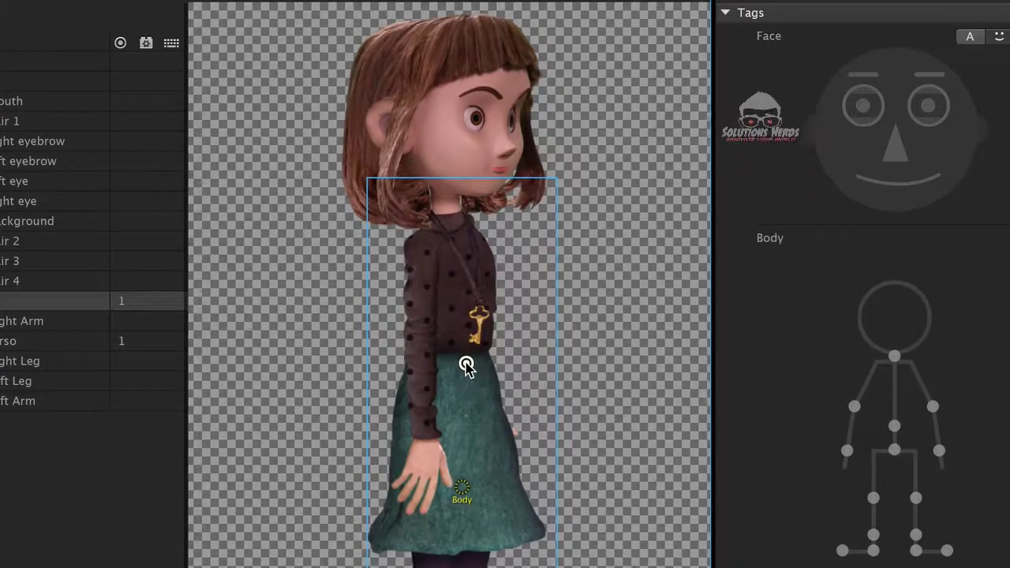
{"action": "left_click", "coordinate": [894, 426]}
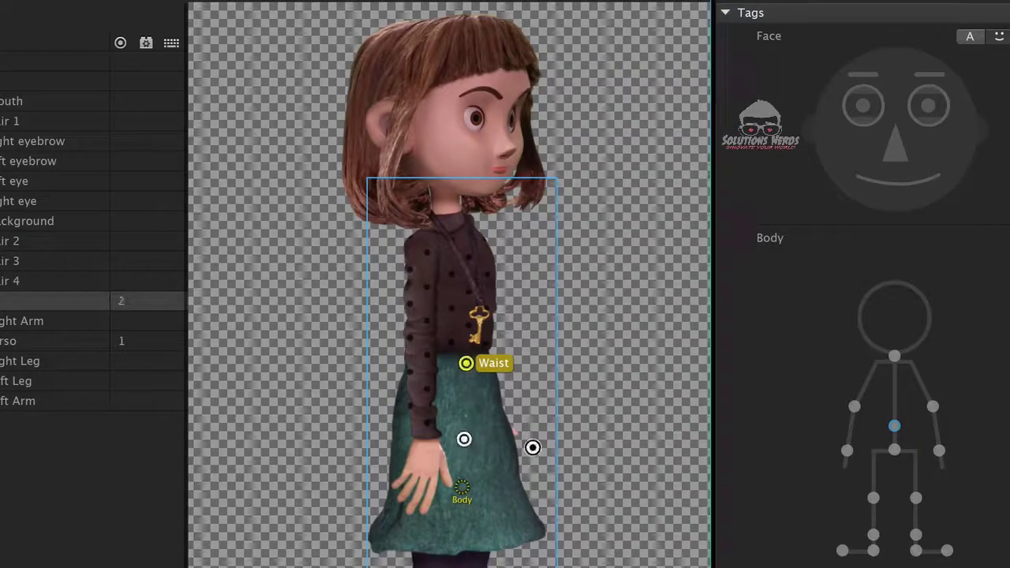
{"action": "left_click", "coordinate": [894, 450]}
{"action": "left_click", "coordinate": [893, 450]}
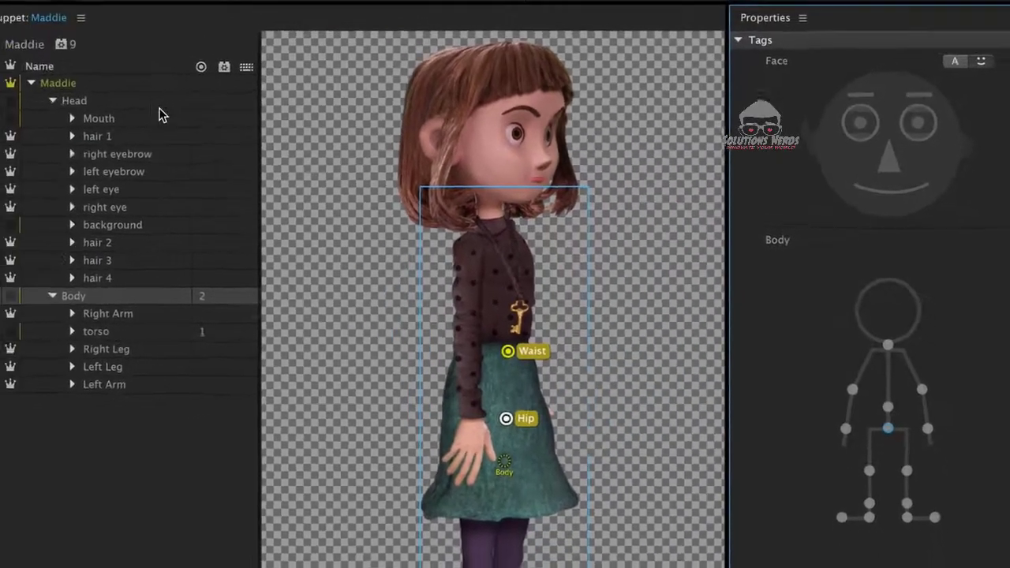
Step: Add the Neck tag to the Head group
{"action": "left_click", "coordinate": [77, 83]}
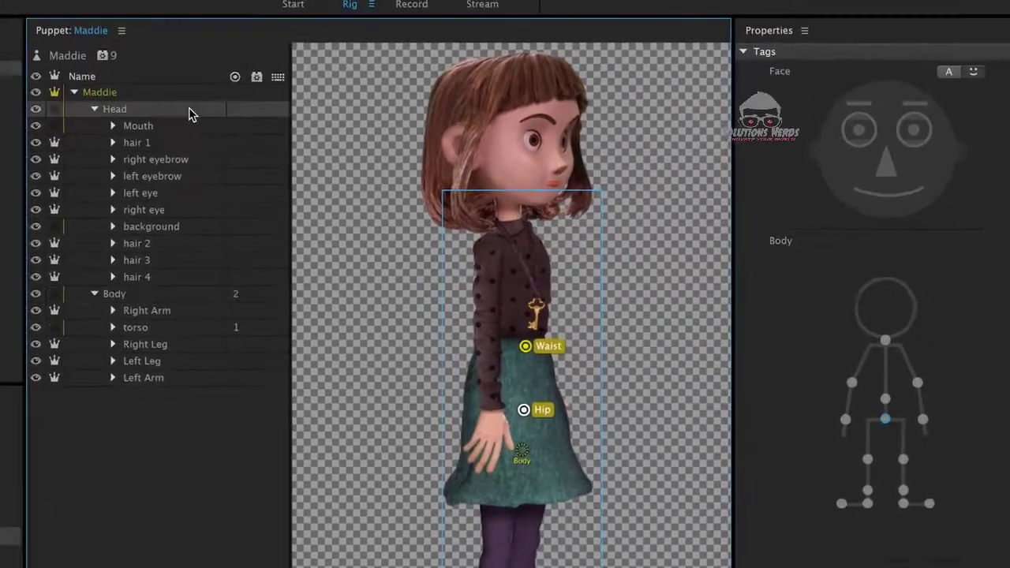
{"action": "scroll", "coordinate": [875, 433], "scroll_direction": "down", "scroll_amount": 5}
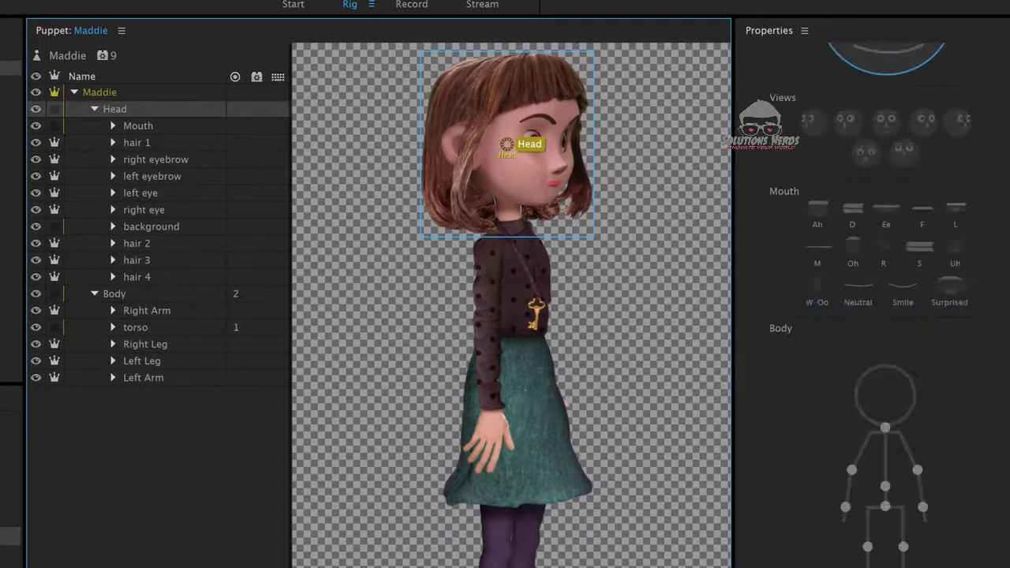
{"action": "left_click", "coordinate": [887, 428]}
{"action": "left_click", "coordinate": [886, 429]}
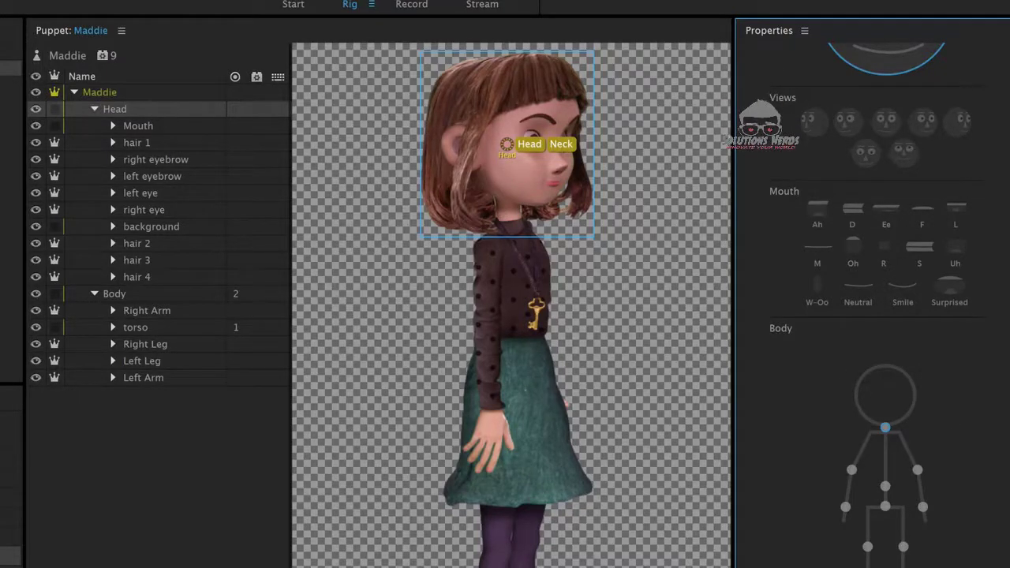
Step: Add the Maddie puppet to a new scene
{"action": "left_click", "coordinate": [9, 68]}
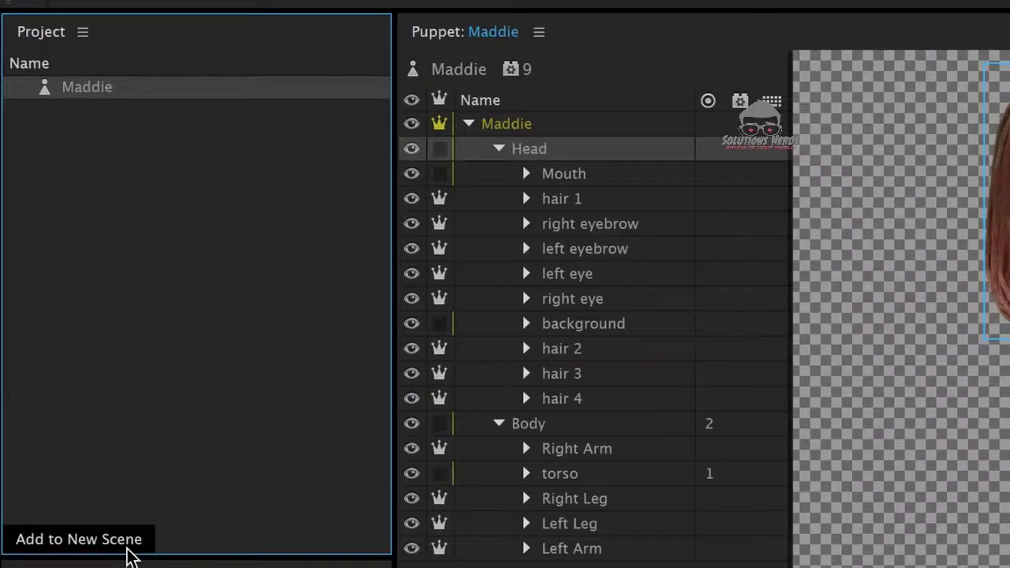
{"action": "left_click", "coordinate": [131, 556]}
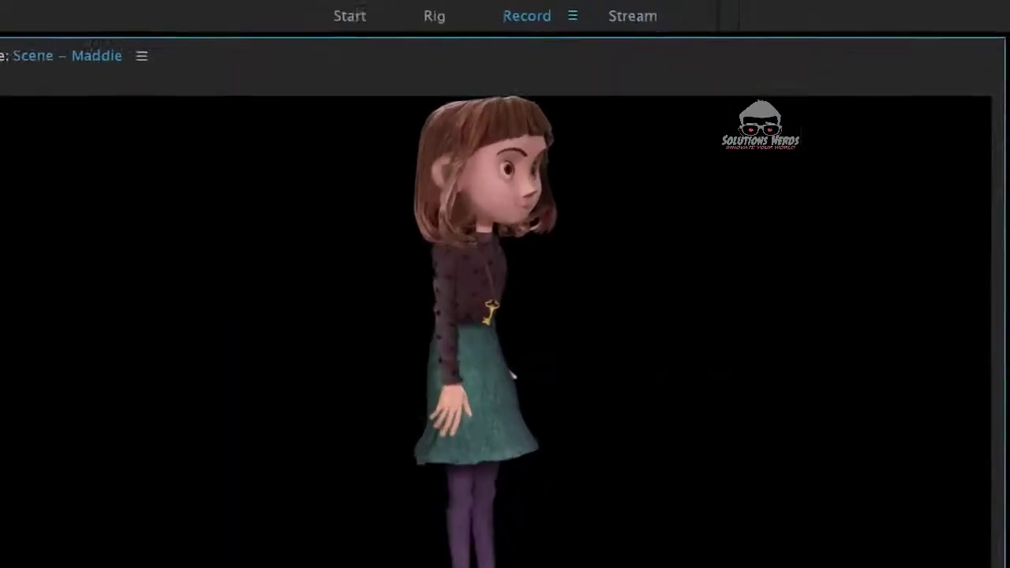
Step: Return to rigging, staple the Right Leg layer at the top of the thigh and set its attach style to Hinge
{"action": "left_click", "coordinate": [432, 22]}
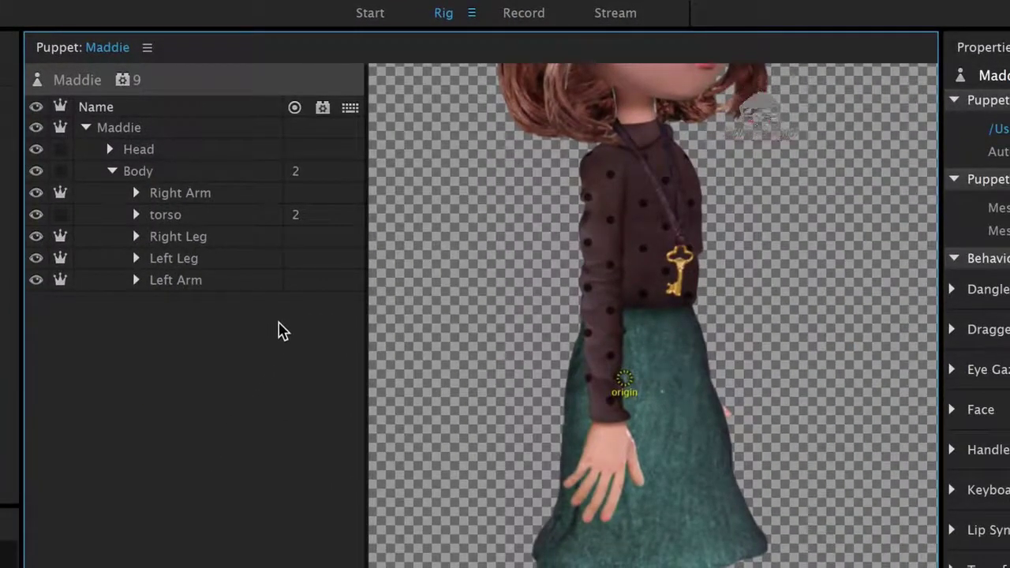
{"action": "left_click", "coordinate": [233, 236]}
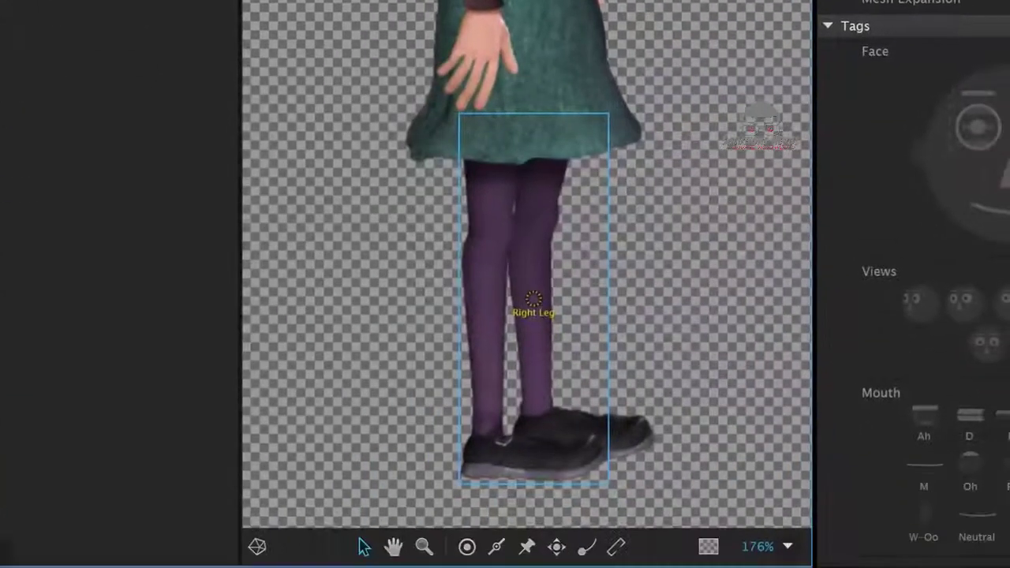
{"action": "left_click", "coordinate": [616, 546]}
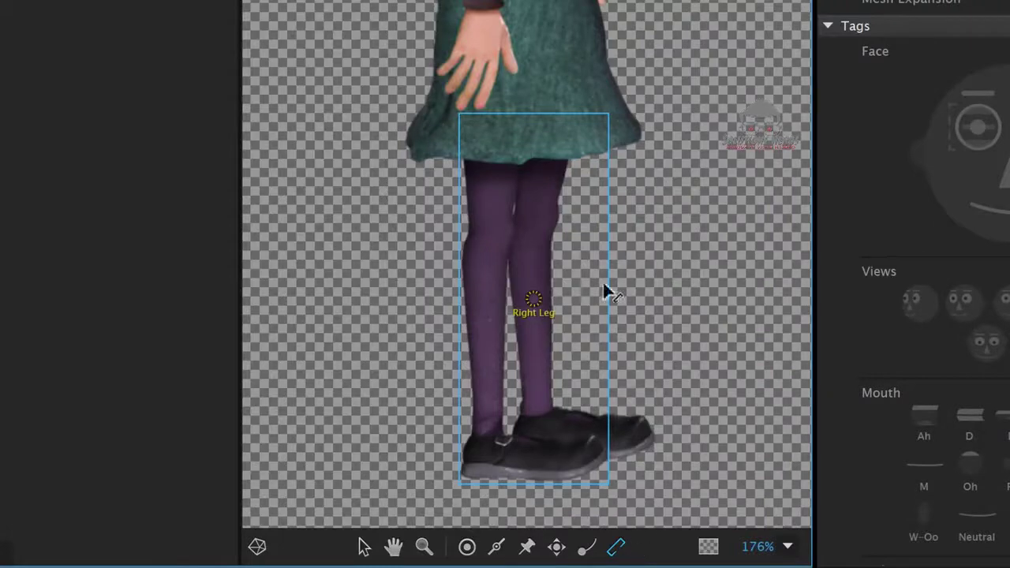
{"action": "left_click", "coordinate": [493, 141]}
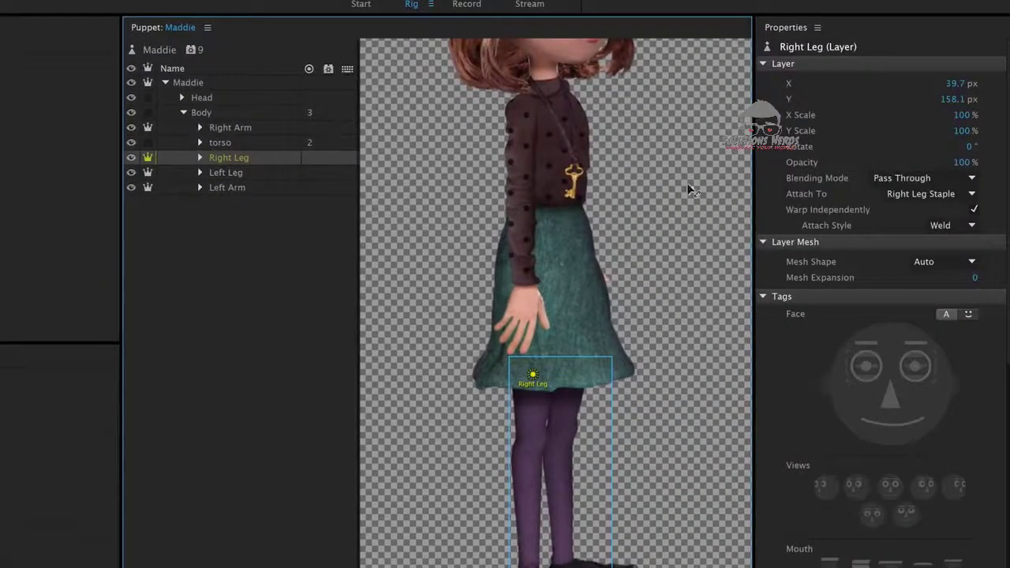
{"action": "left_click", "coordinate": [966, 224]}
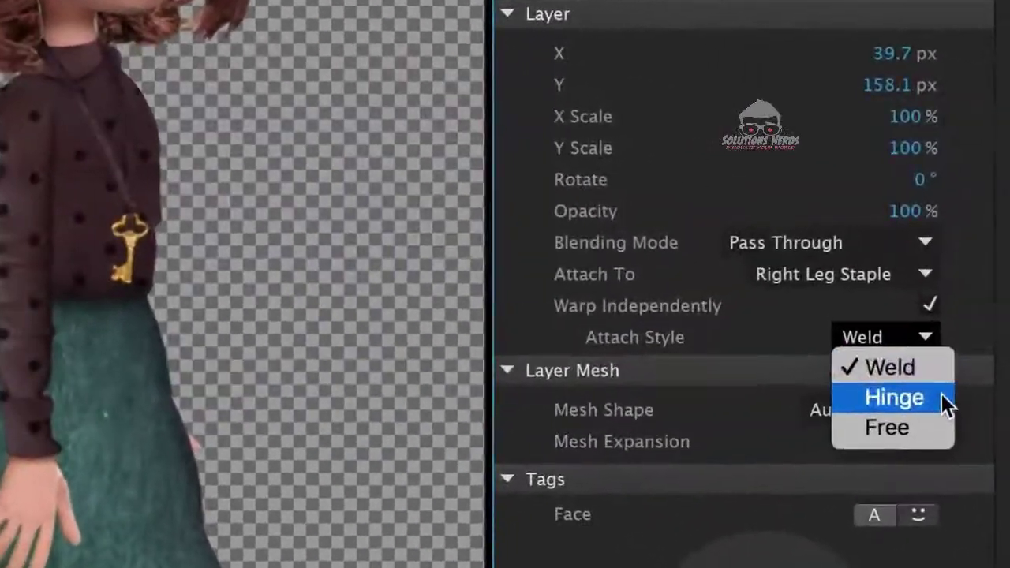
{"action": "left_click", "coordinate": [894, 397]}
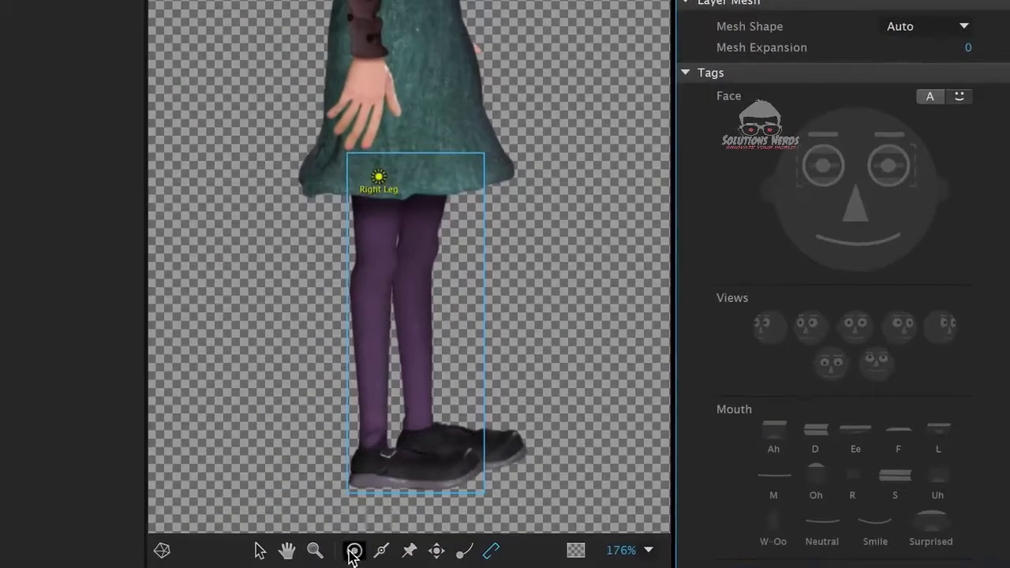
Step: Place a handle on the right leg's knee and tag it as Right Knee
{"action": "left_click", "coordinate": [351, 550]}
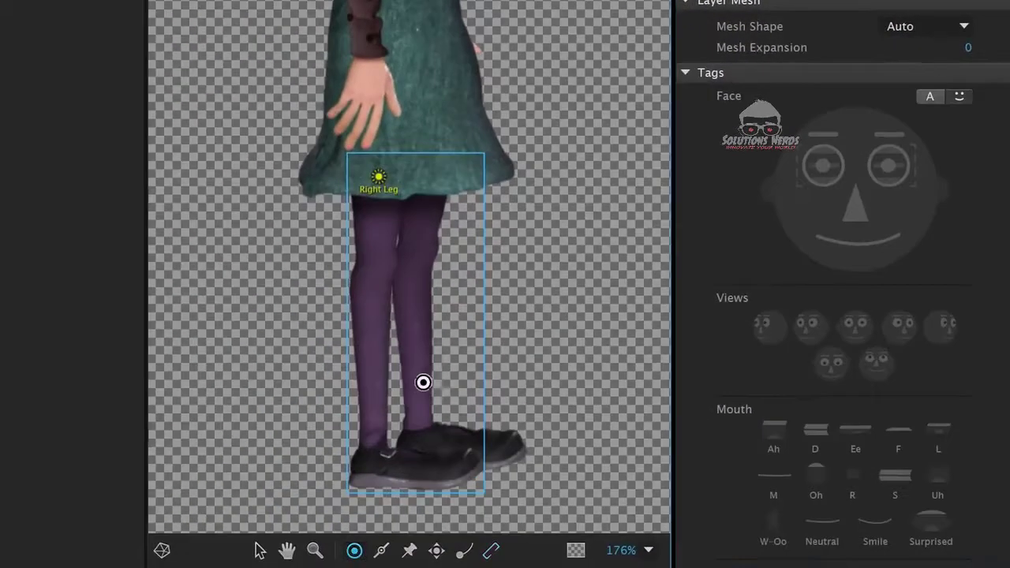
{"action": "left_click", "coordinate": [378, 249]}
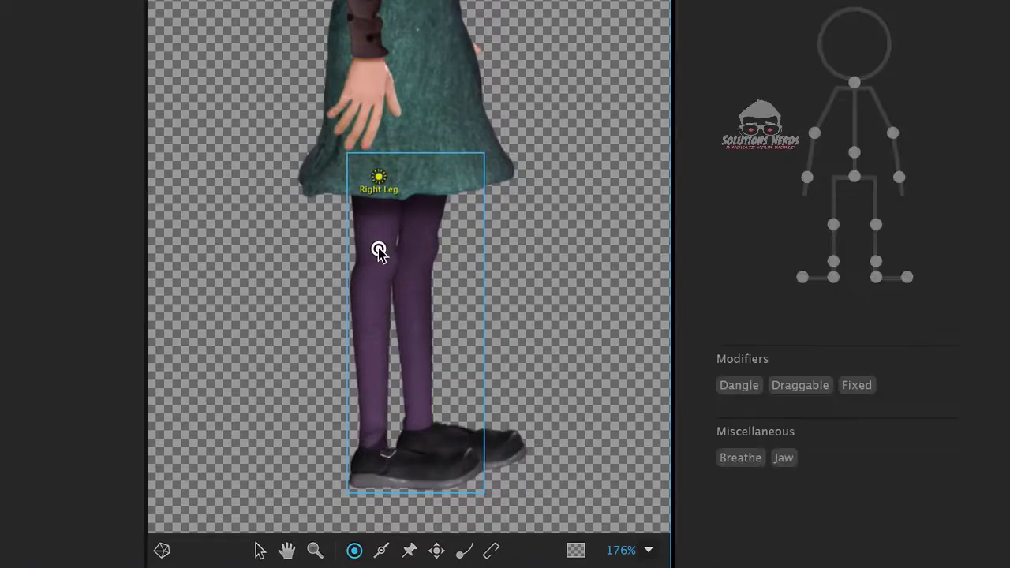
{"action": "left_click", "coordinate": [834, 226]}
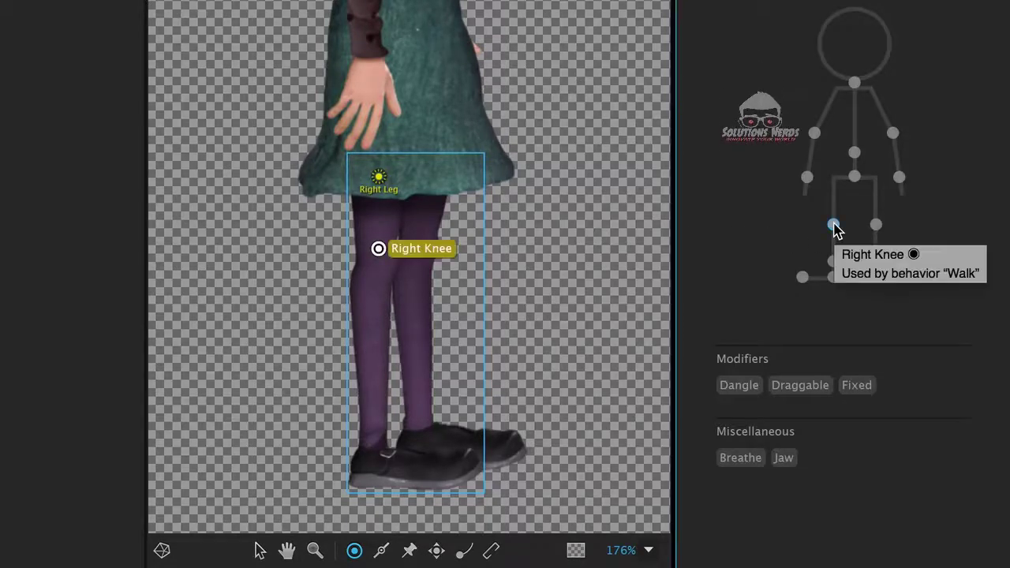
Step: Place handles on the right leg's ankle, heel and toe and tag them Right Ankle, Right Heel and Right Toe
{"action": "left_click", "coordinate": [373, 436]}
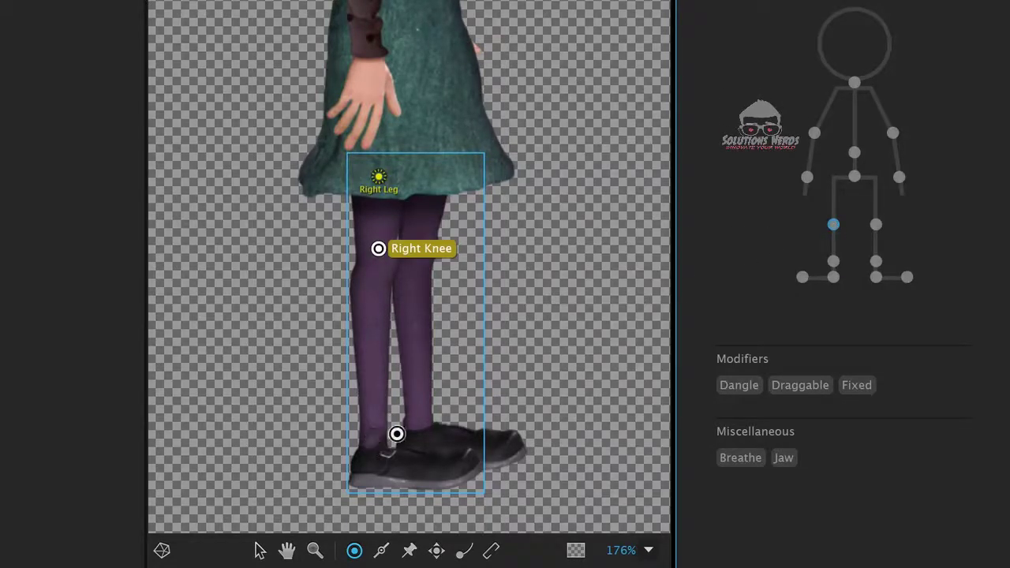
{"action": "left_click", "coordinate": [834, 261]}
{"action": "left_click", "coordinate": [368, 469]}
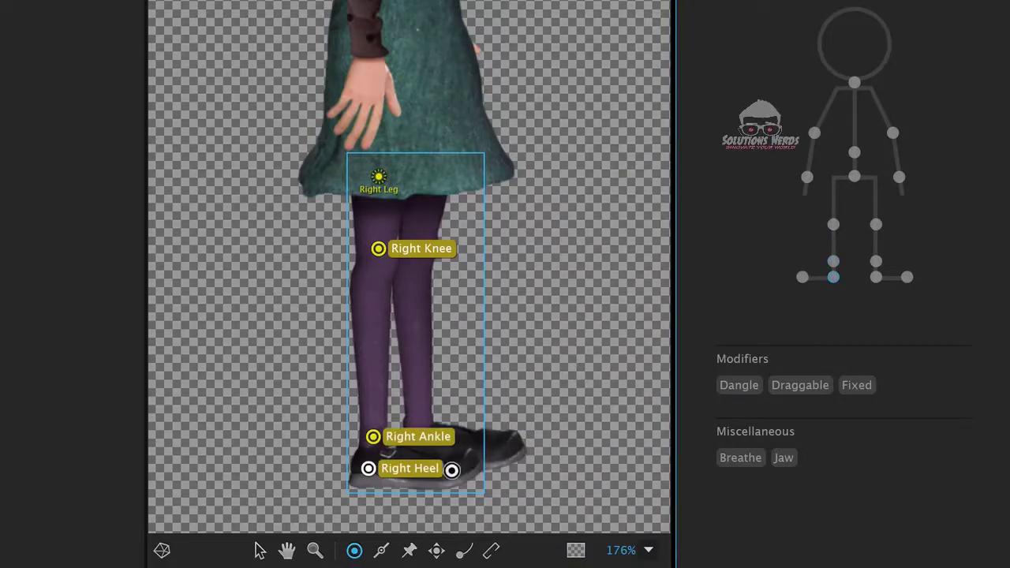
{"action": "left_click", "coordinate": [568, 426]}
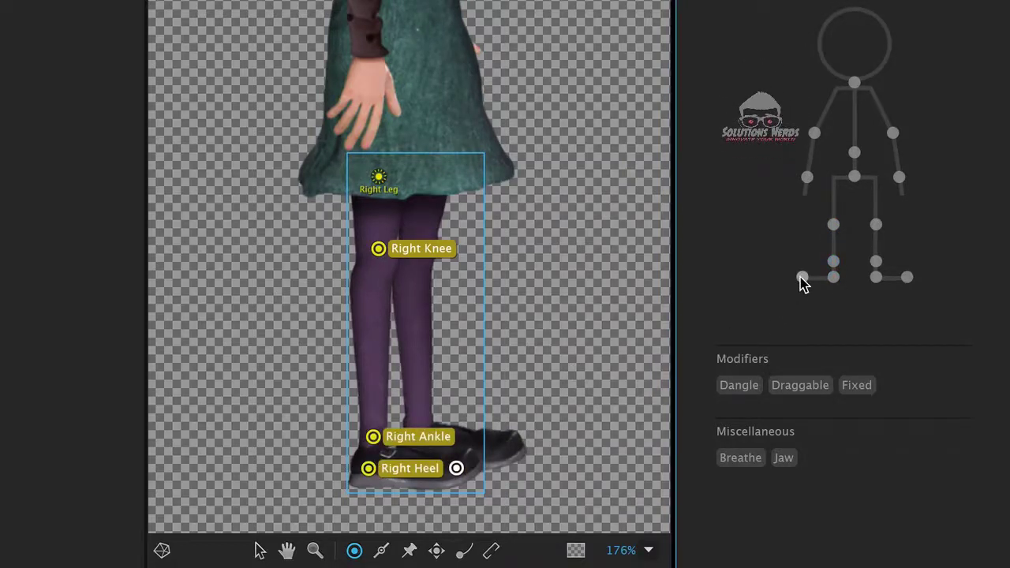
{"action": "left_click", "coordinate": [802, 276]}
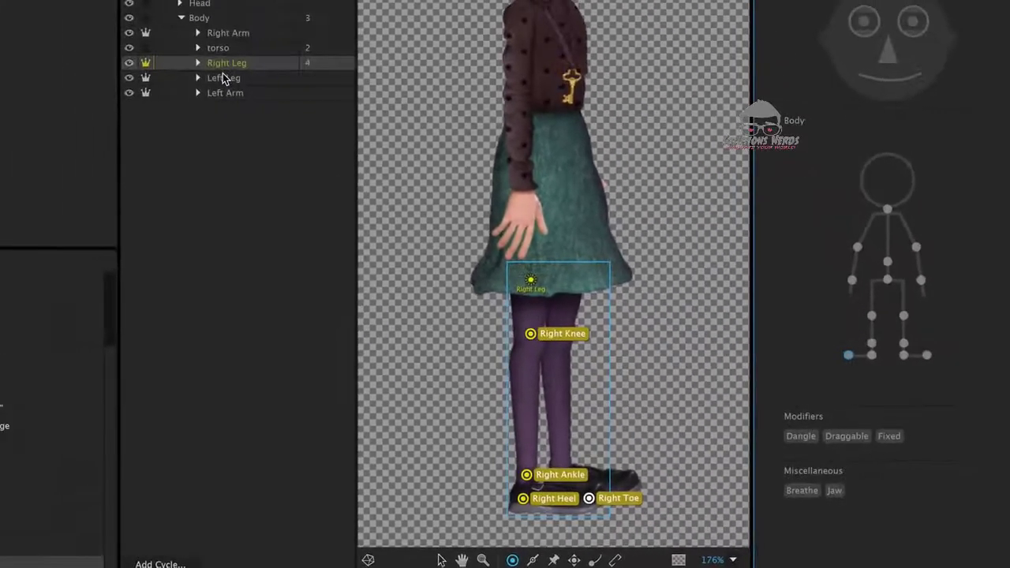
Step: Staple the Left Leg layer at the top of the thigh and set its attach style to Hinge
{"action": "left_click", "coordinate": [222, 77]}
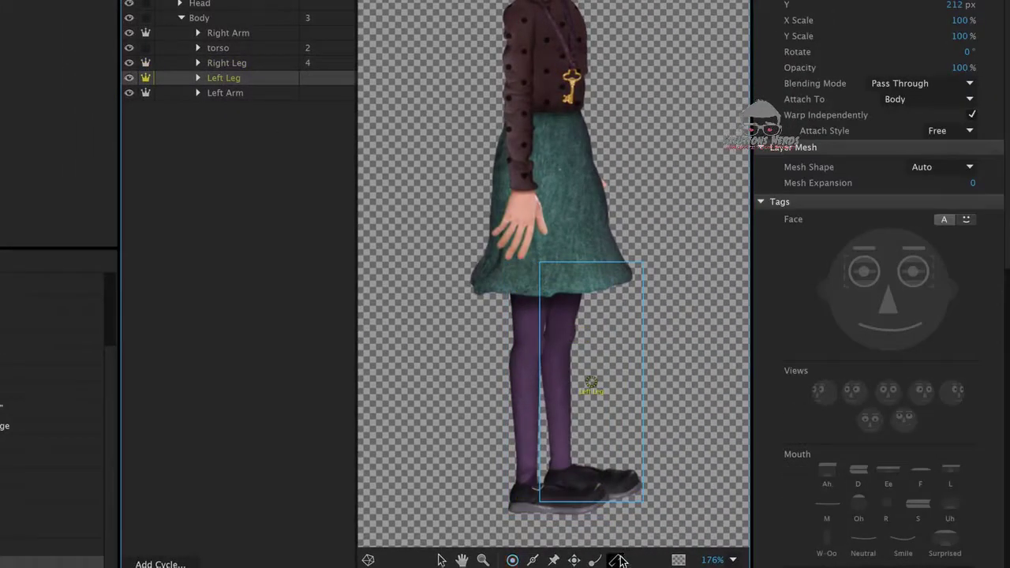
{"action": "left_click", "coordinate": [564, 277]}
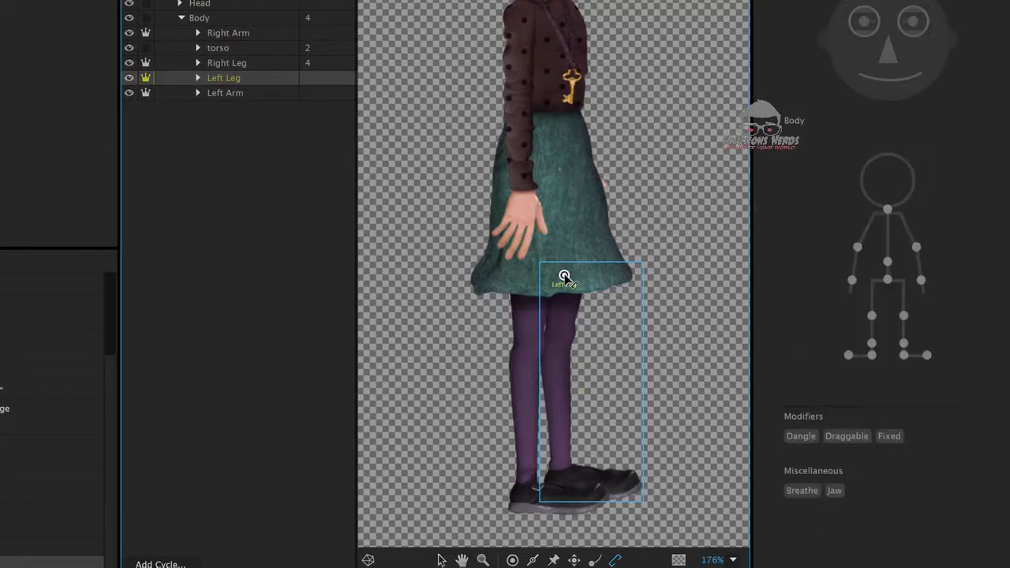
{"action": "left_click", "coordinate": [284, 79]}
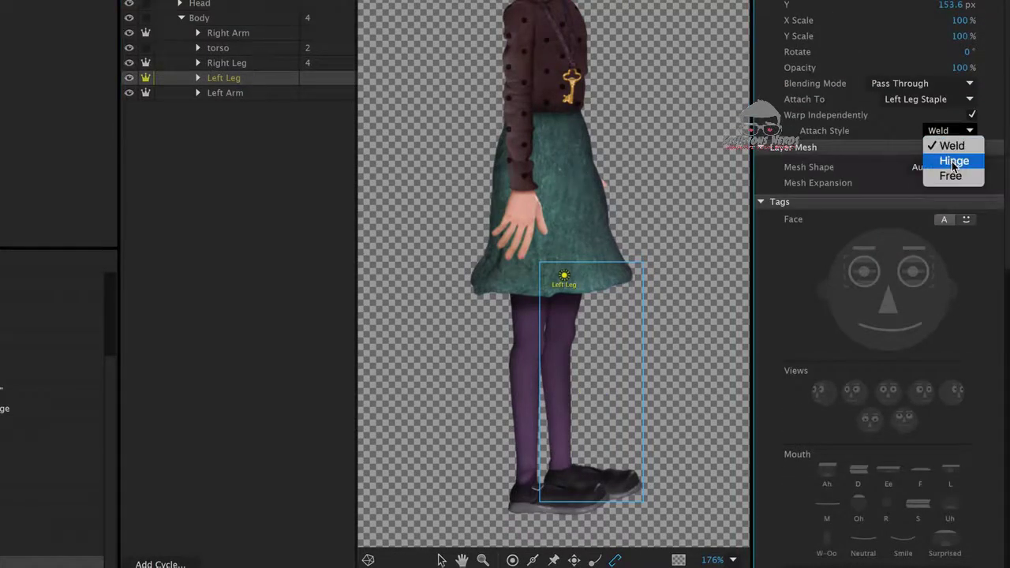
{"action": "left_click", "coordinate": [952, 161]}
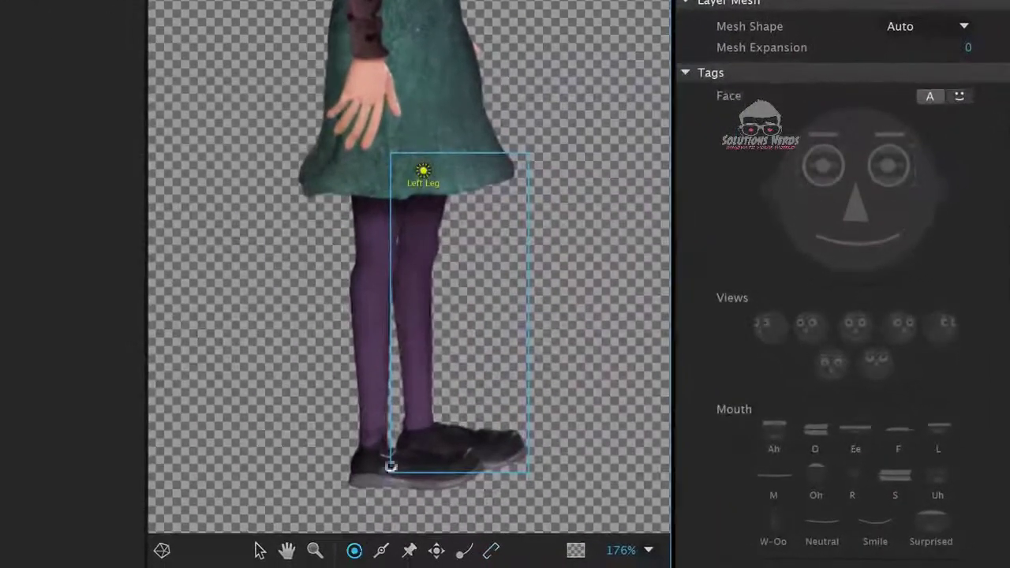
Step: Place handles along the left leg and tag them Left Knee, Left Ankle, Left Heel and Left Toe
{"action": "left_click", "coordinate": [416, 244]}
{"action": "left_click", "coordinate": [875, 225]}
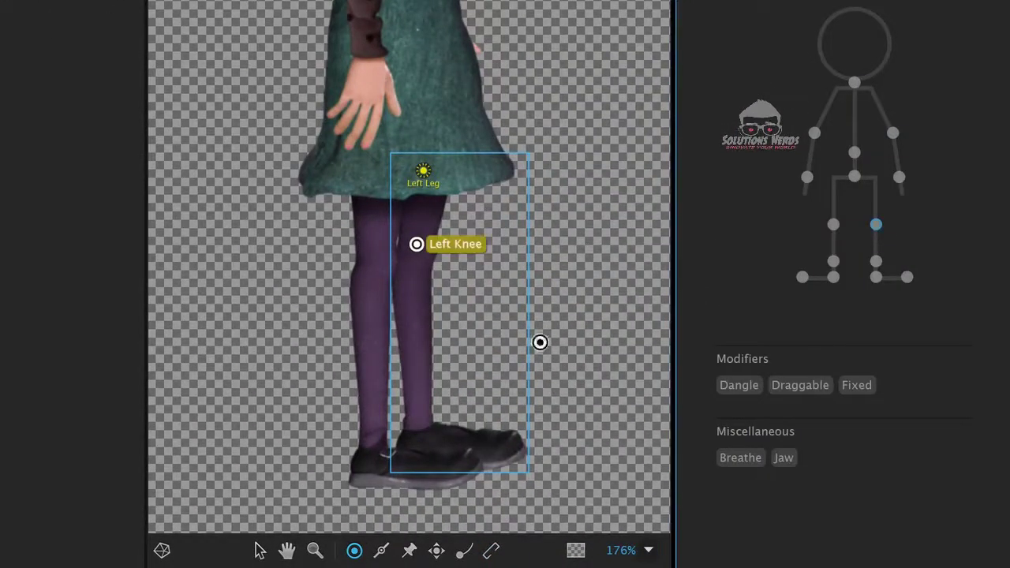
{"action": "left_click", "coordinate": [418, 420]}
{"action": "left_click", "coordinate": [875, 261]}
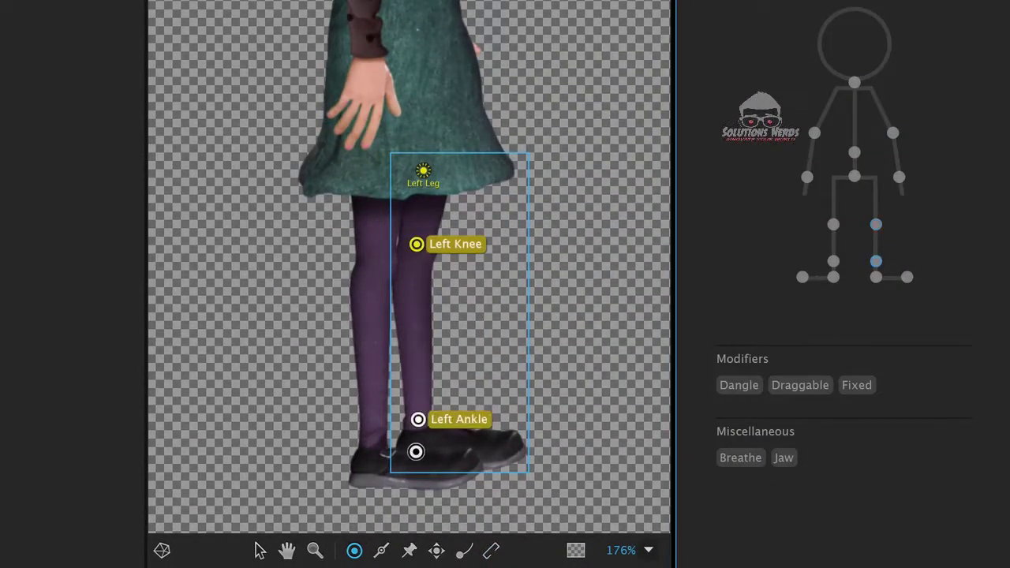
{"action": "left_click", "coordinate": [875, 277]}
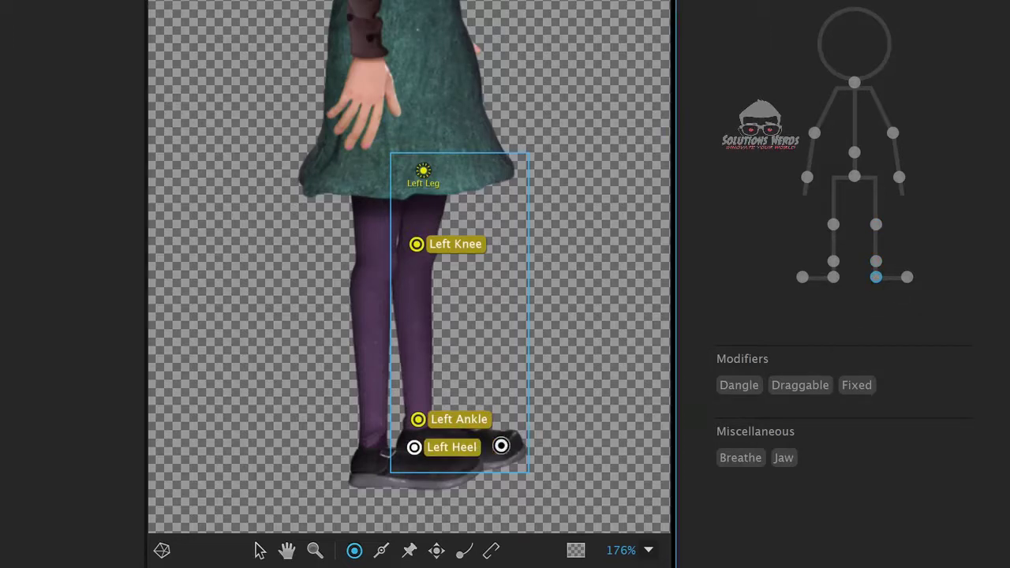
{"action": "left_click", "coordinate": [568, 438]}
{"action": "left_click", "coordinate": [904, 278]}
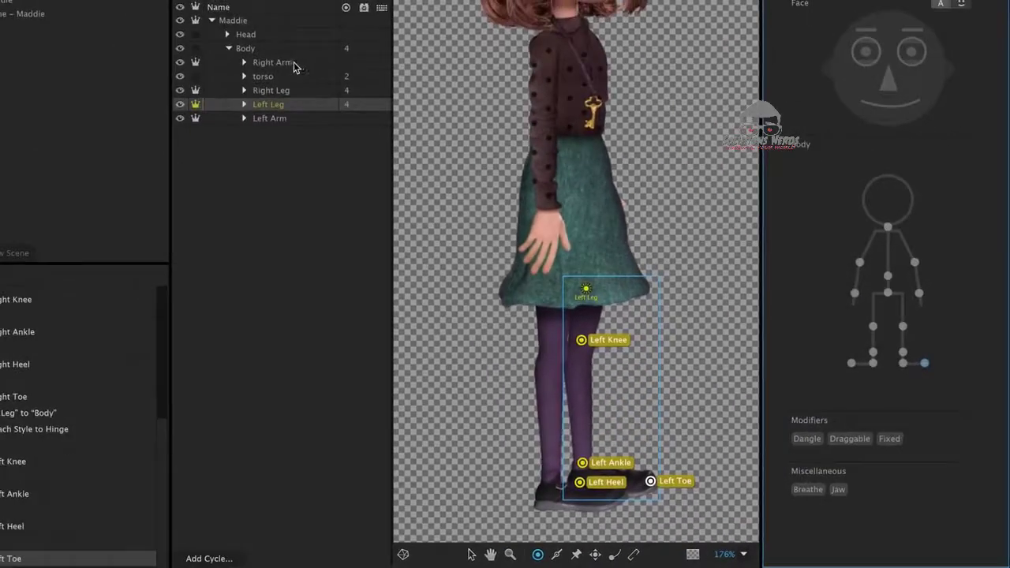
Step: Staple the Right Arm layer at the shoulder and set its attach style to Hinge
{"action": "left_click", "coordinate": [292, 64]}
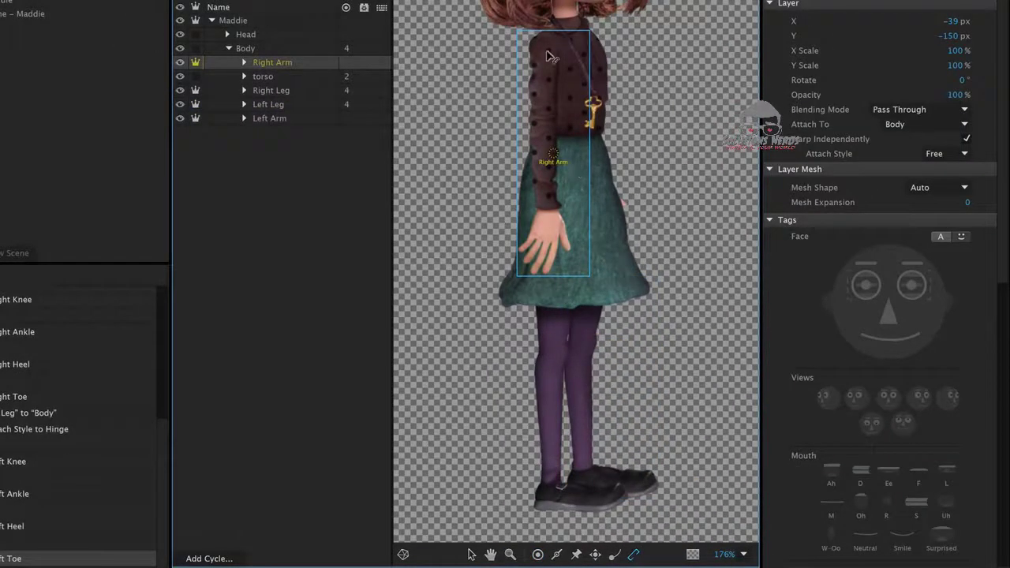
{"action": "left_click", "coordinate": [545, 48]}
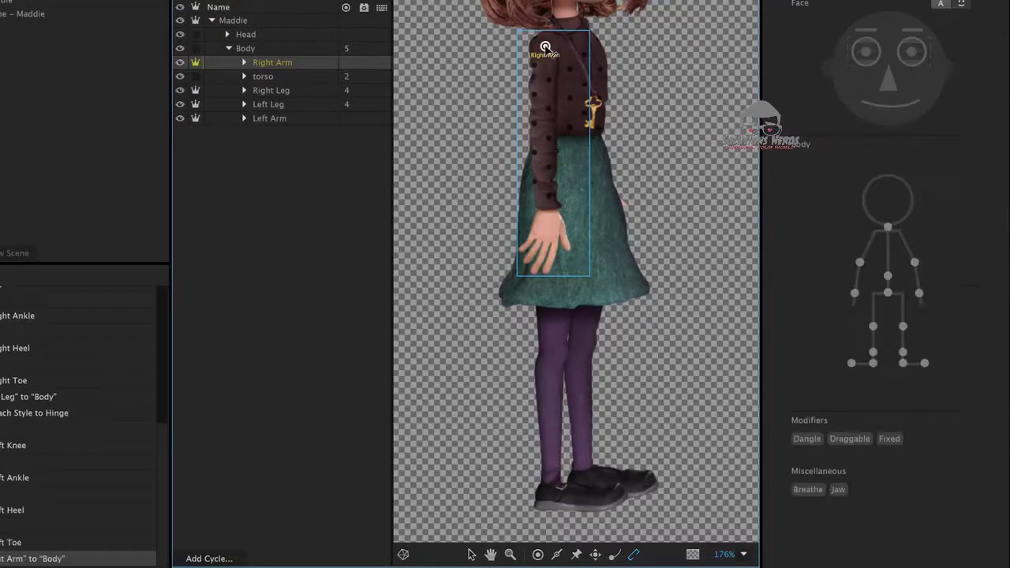
{"action": "left_click", "coordinate": [334, 61]}
{"action": "left_click", "coordinate": [952, 156]}
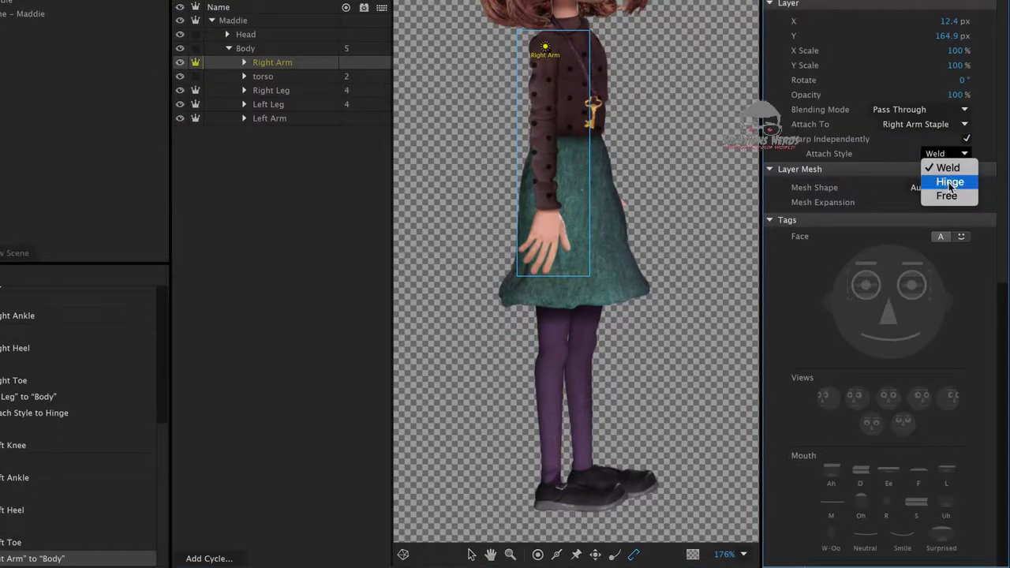
{"action": "left_click", "coordinate": [949, 182]}
Step: Place handles on the right arm's elbow and wrist and tag them Right Elbow and Right Wrist
{"action": "left_click", "coordinate": [537, 554]}
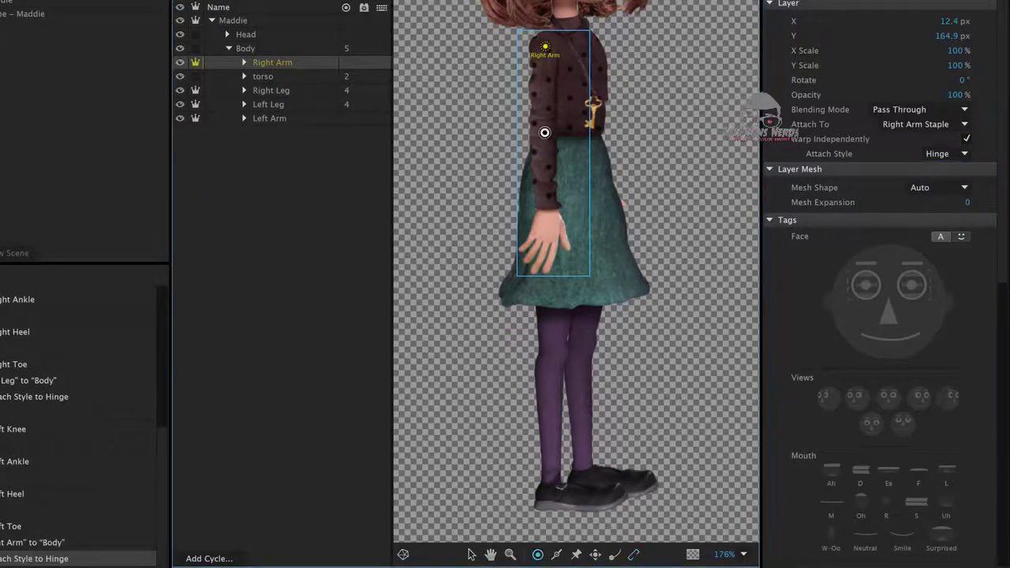
{"action": "left_click", "coordinate": [543, 128]}
{"action": "left_click", "coordinate": [859, 262]}
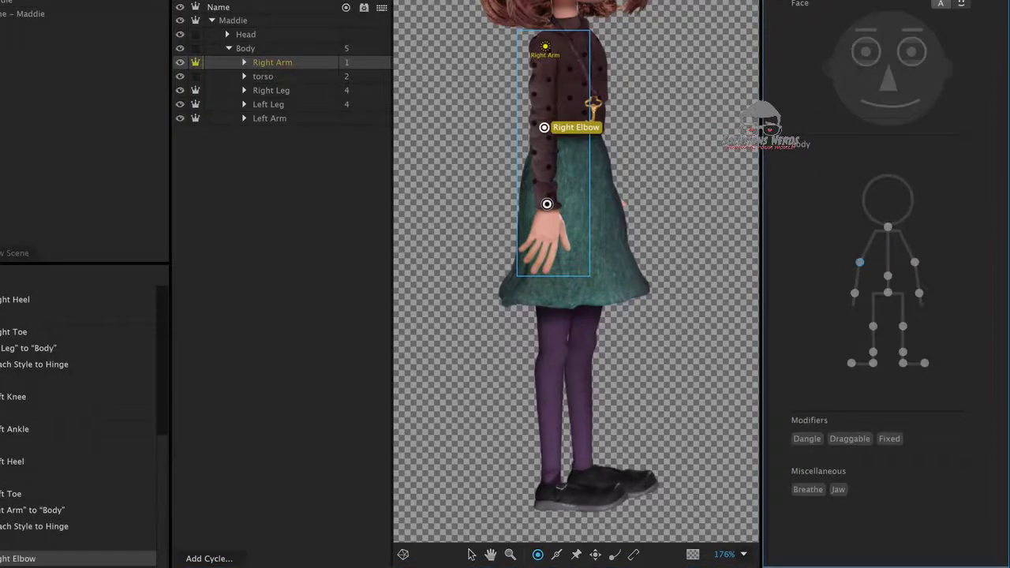
{"action": "left_click", "coordinate": [547, 203]}
{"action": "left_click", "coordinate": [854, 292]}
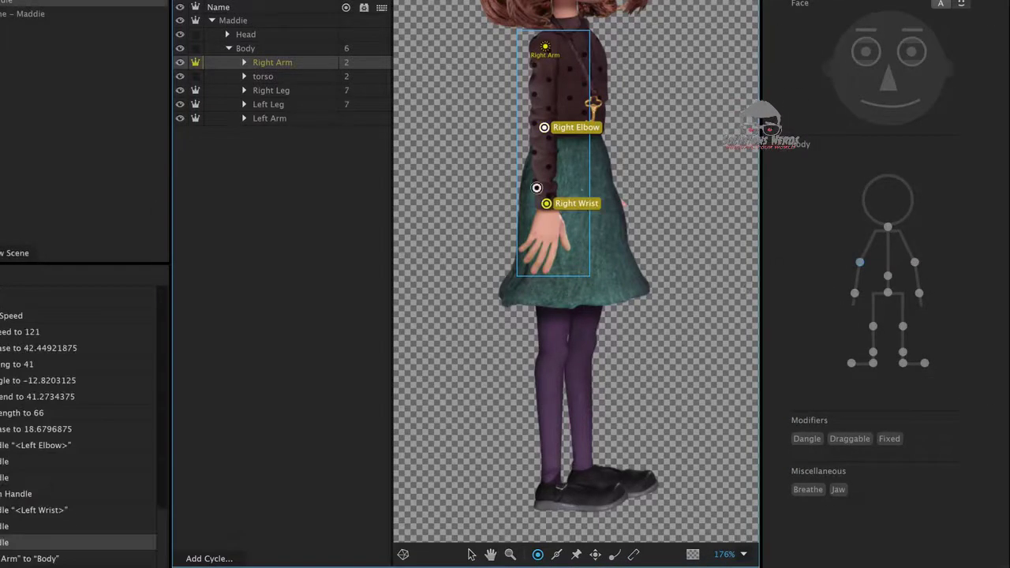
Step: Staple the Left Arm layer at the shoulder and set its attach style to Hinge
{"action": "left_click", "coordinate": [310, 118]}
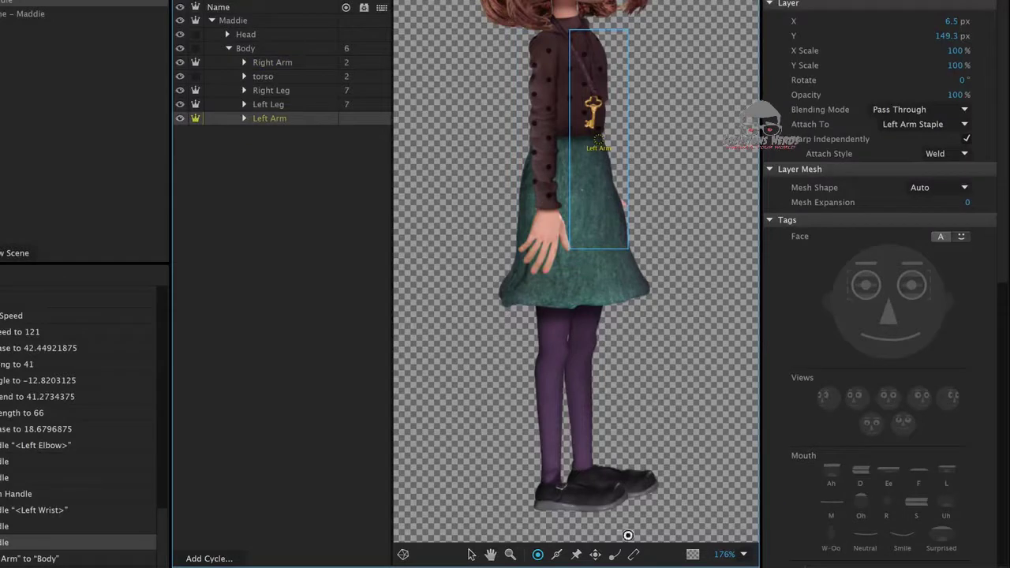
{"action": "left_click", "coordinate": [600, 52]}
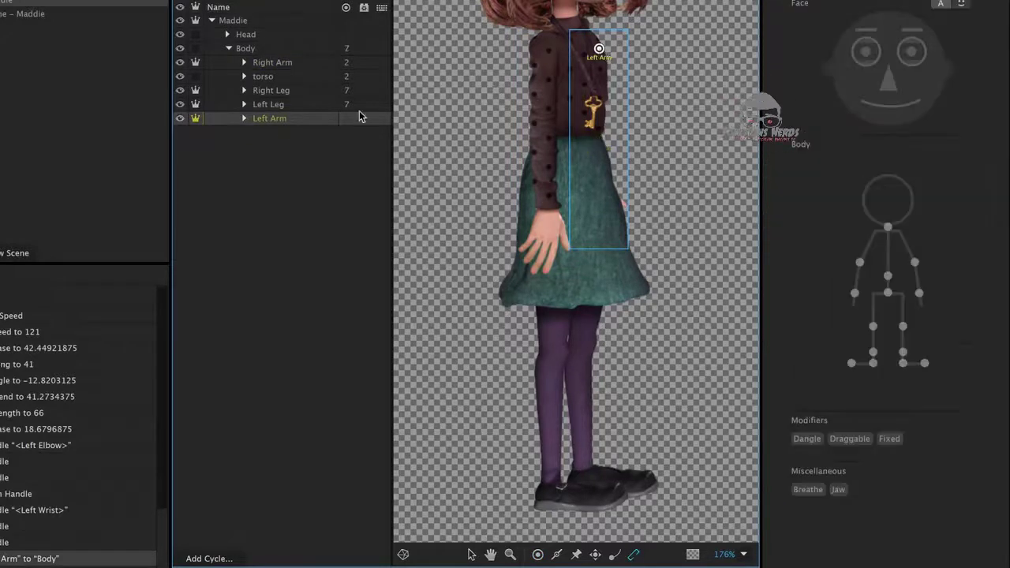
{"action": "left_click", "coordinate": [293, 120]}
{"action": "left_click", "coordinate": [943, 155]}
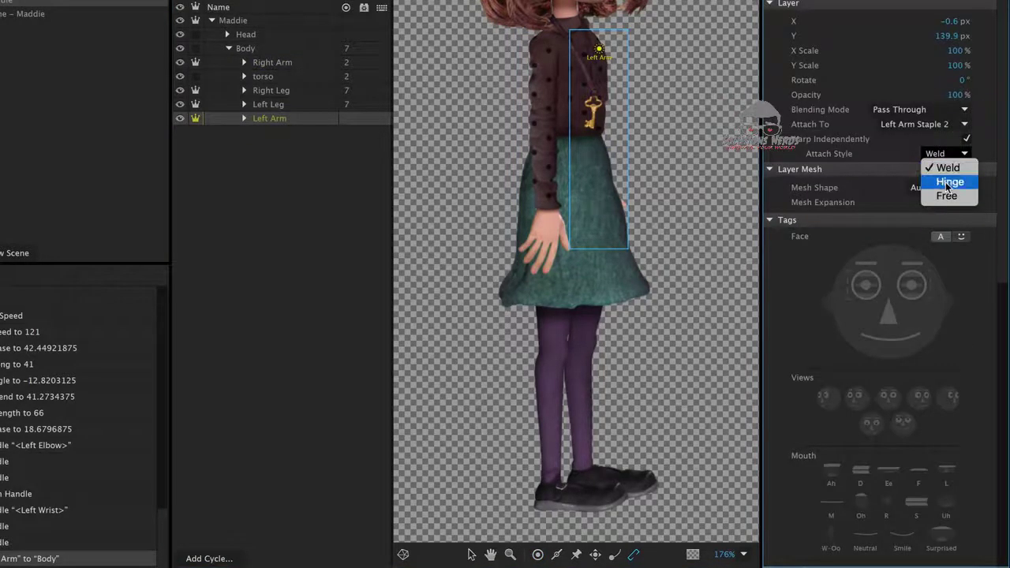
{"action": "left_click", "coordinate": [947, 183]}
Step: Place handles on the left arm's elbow and wrist and tag them Left Elbow and Left Wrist
{"action": "left_click", "coordinate": [537, 553]}
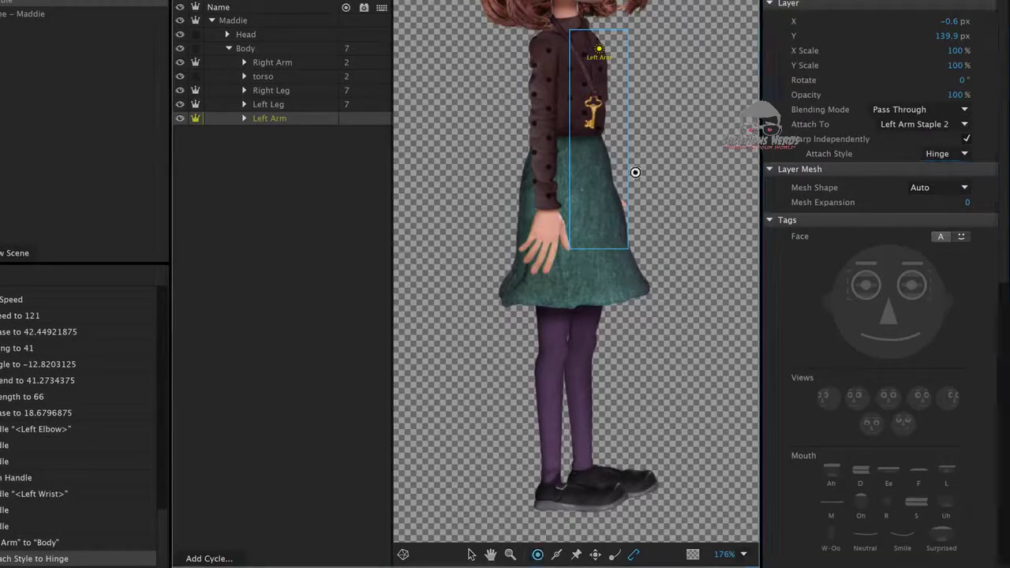
{"action": "left_click", "coordinate": [595, 129]}
{"action": "scroll", "coordinate": [789, 245], "scroll_direction": "down", "scroll_amount": 5}
{"action": "left_click", "coordinate": [913, 263]}
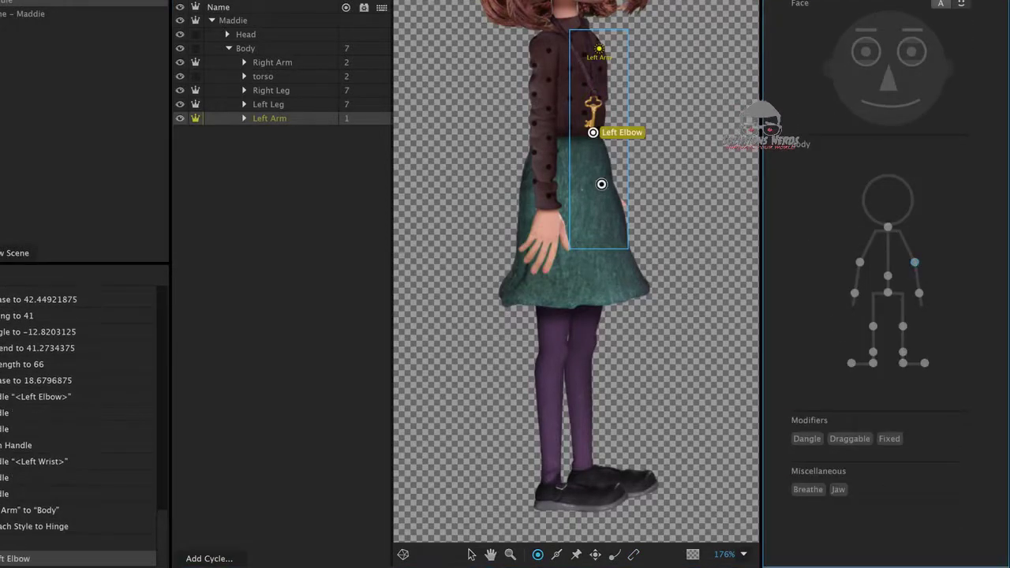
{"action": "left_click", "coordinate": [918, 293]}
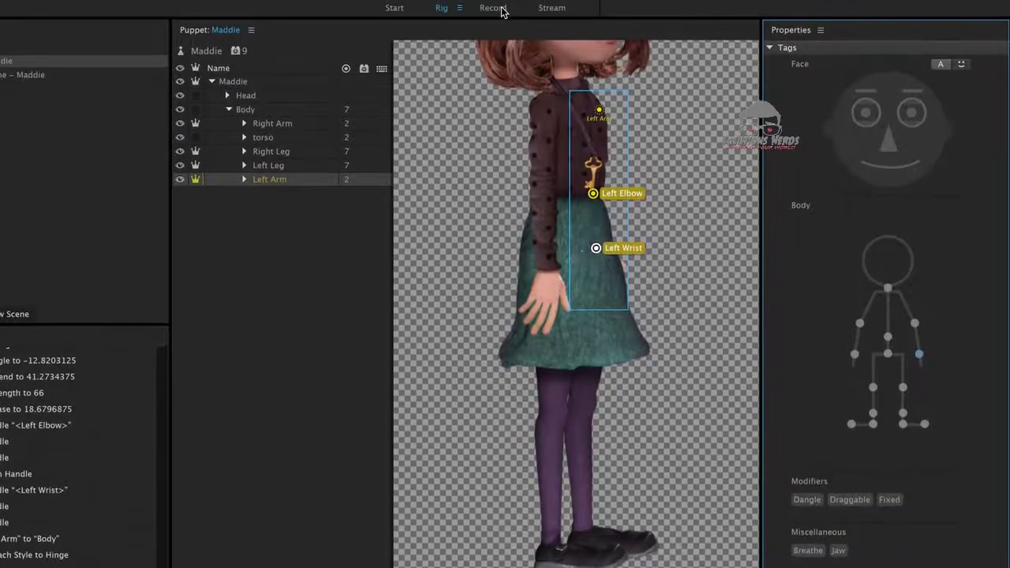
Step: Switch to the recording workspace and try the Strut style for the Walk behavior
{"action": "left_click", "coordinate": [502, 8]}
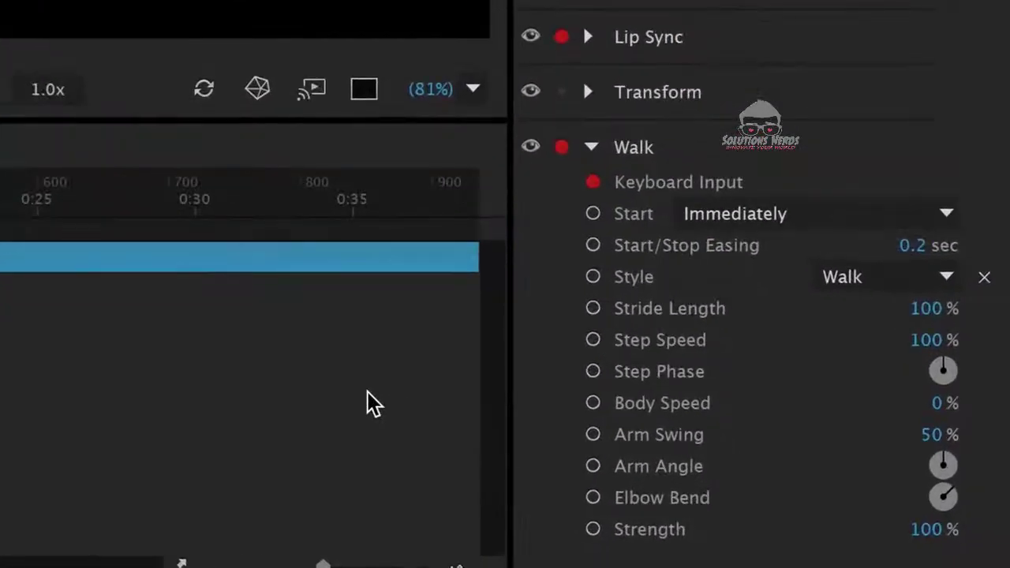
{"action": "left_click", "coordinate": [899, 284]}
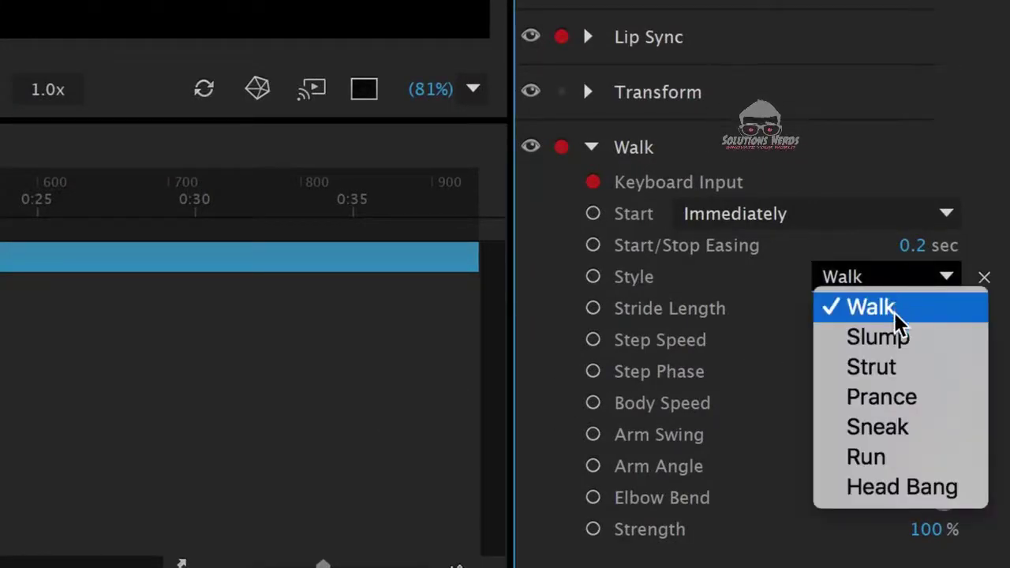
{"action": "left_click", "coordinate": [898, 368]}
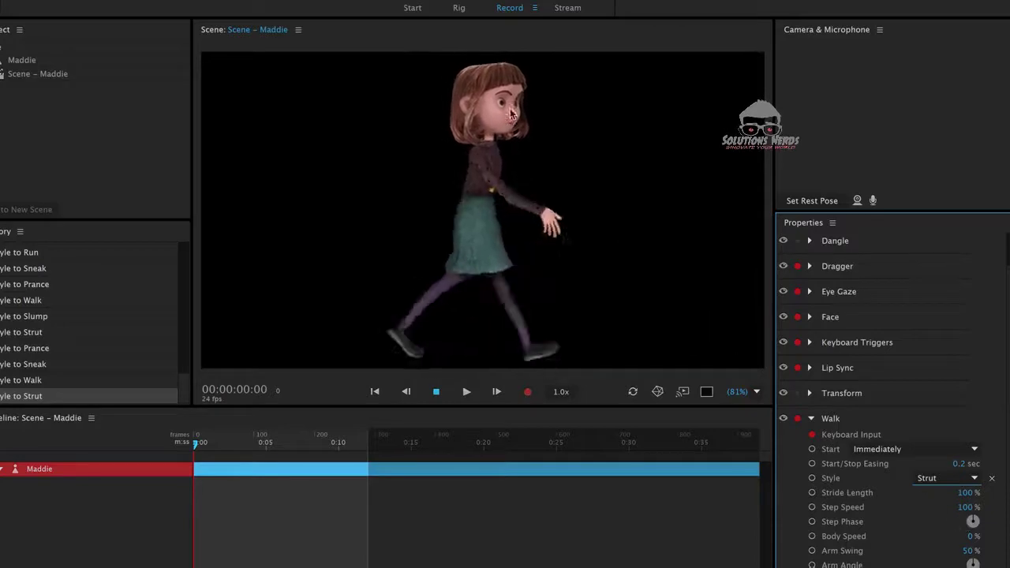
Step: Return to rigging and draw sticks along the left leg and the right arm between their joint handles
{"action": "left_click", "coordinate": [459, 8]}
{"action": "left_click", "coordinate": [298, 164]}
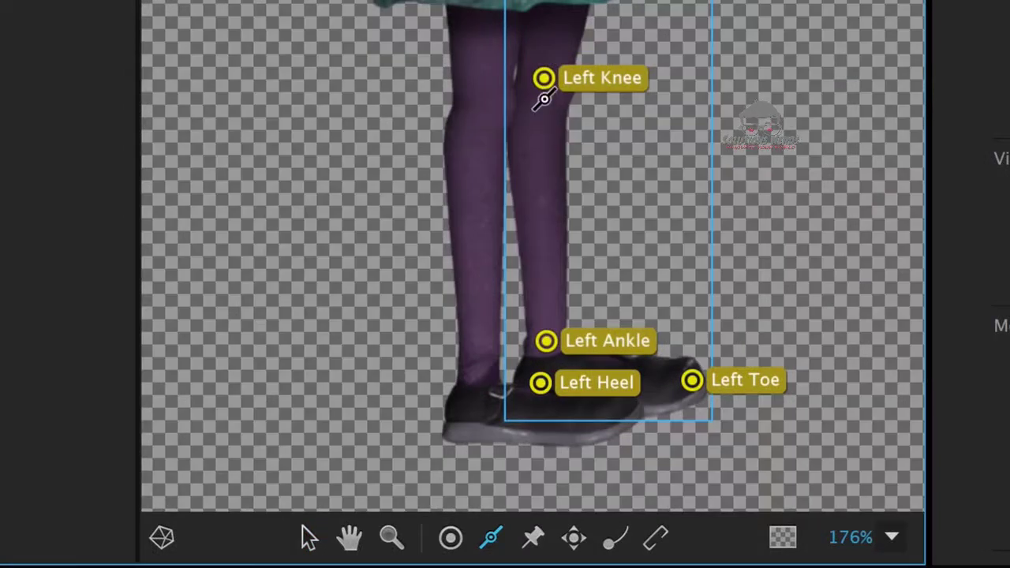
{"action": "left_click_drag", "start_coordinate": [542, 256], "coordinate": [545, 339]}
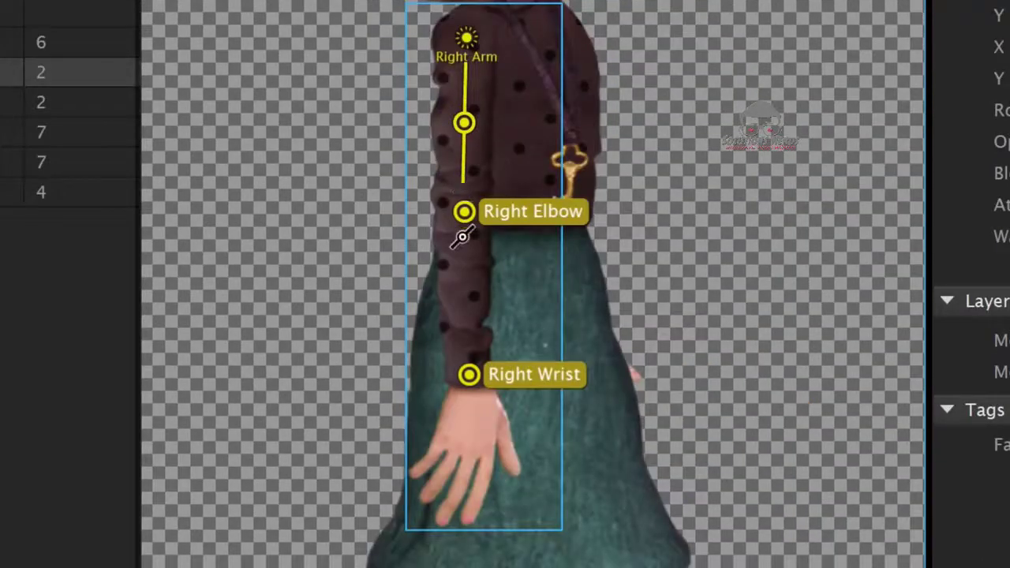
{"action": "left_click_drag", "start_coordinate": [462, 237], "coordinate": [465, 240]}
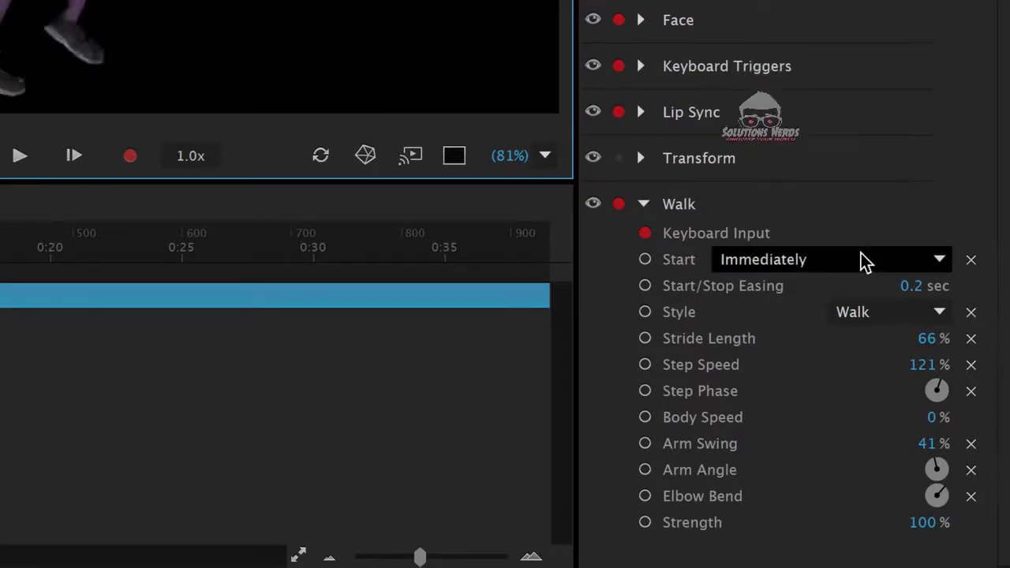
Step: Configure the walk to start With Left & Right Arrow Keys with a raised Body Speed, and walk the puppet to the right
{"action": "left_click", "coordinate": [865, 263]}
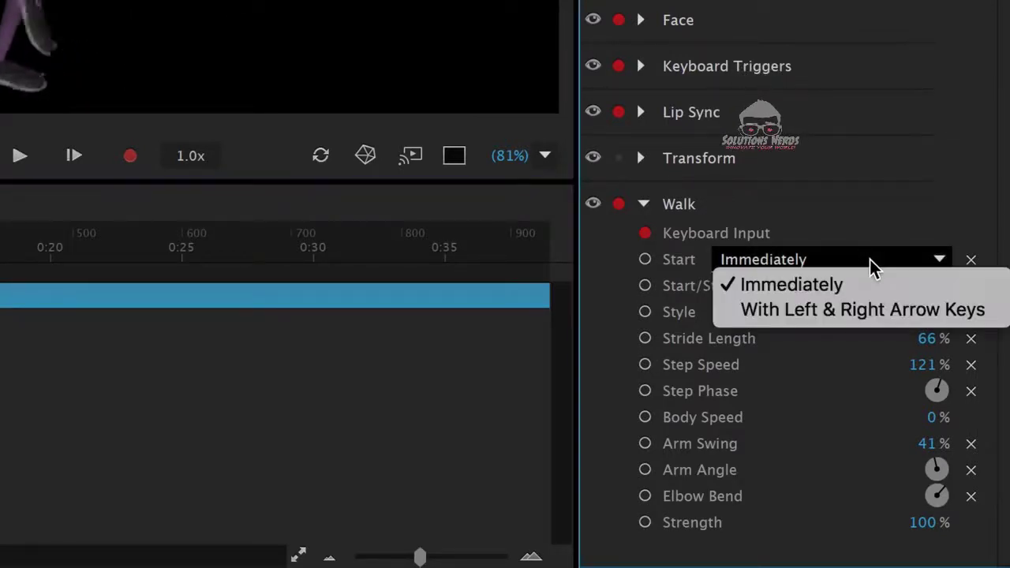
{"action": "left_click", "coordinate": [1003, 312]}
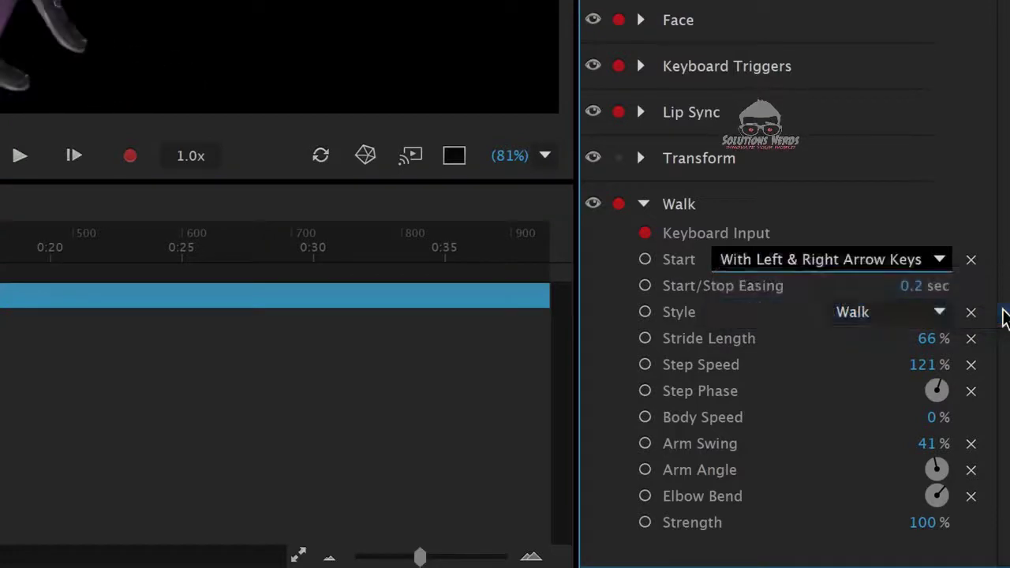
{"action": "left_click", "coordinate": [938, 419]}
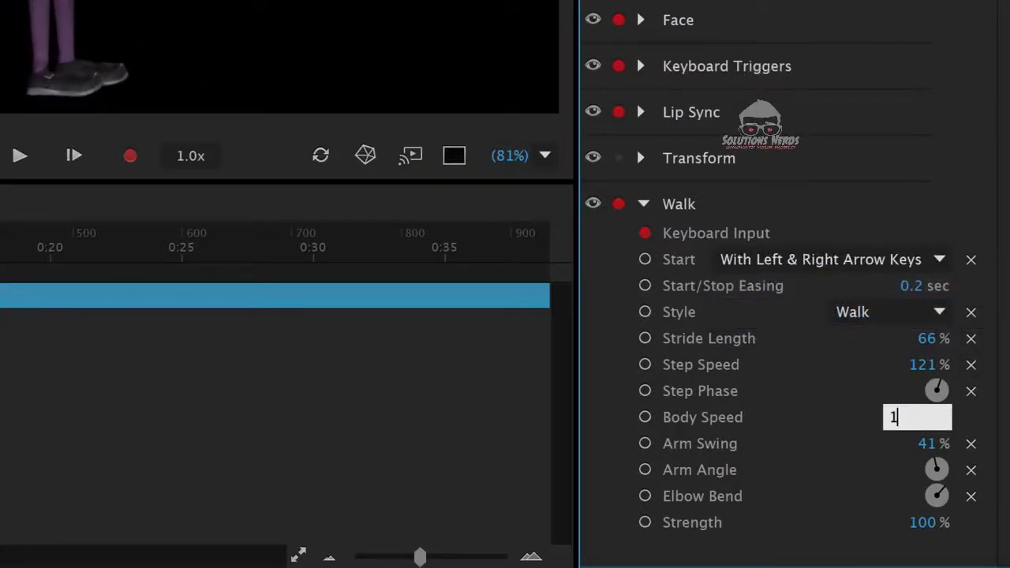
{"action": "key", "text": "Return"}
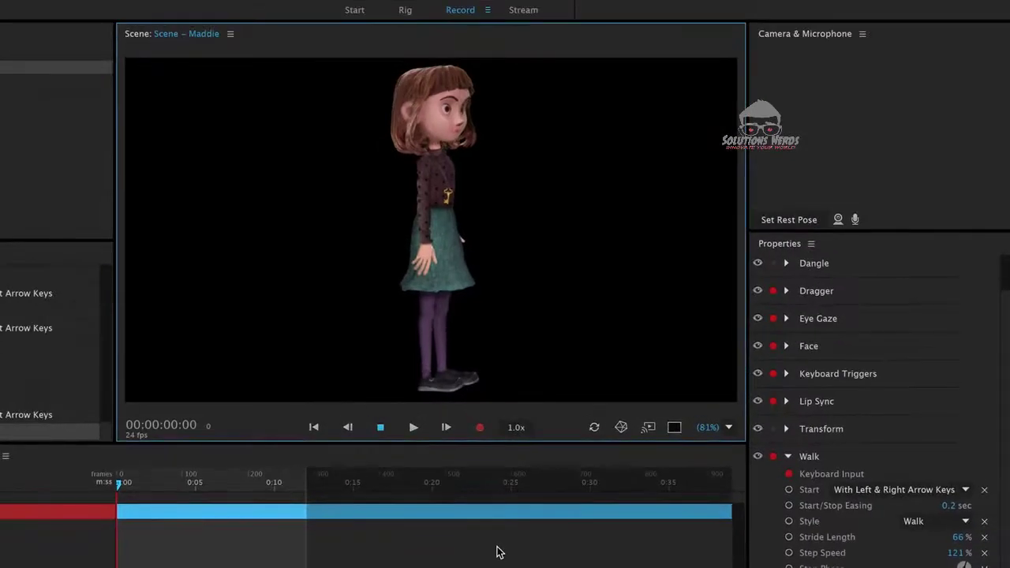
{"action": "key", "text": "Right"}
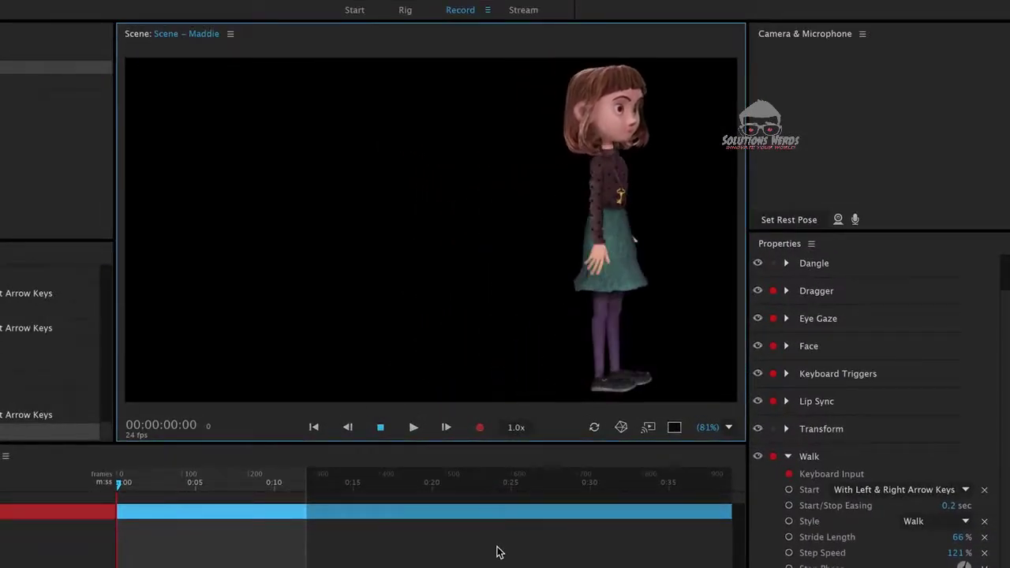
Step: Test the walk by moving the profile puppet back and forth across the scene with the arrow keys
{"action": "key", "text": "Left"}
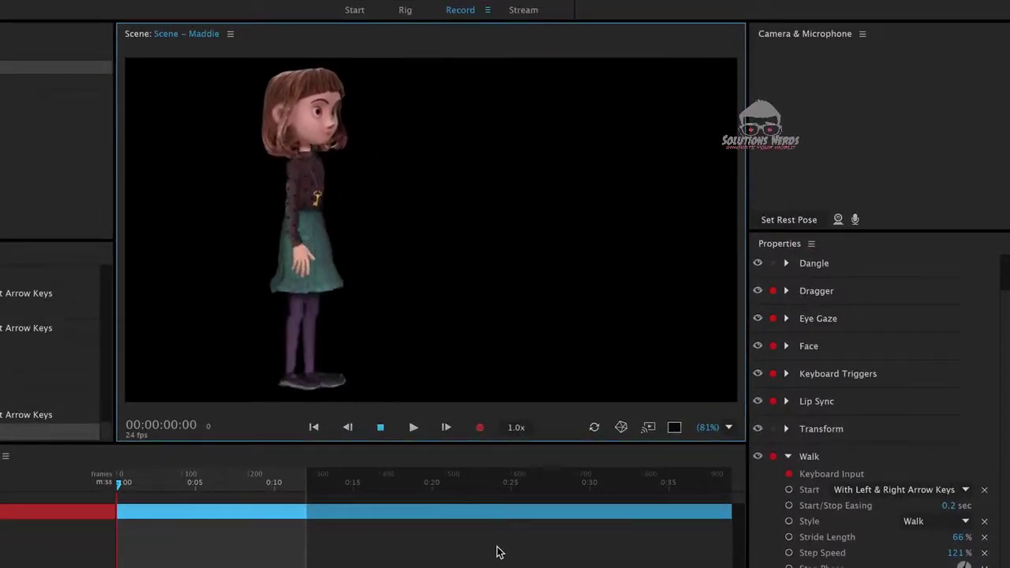
{"action": "key", "text": "Right"}
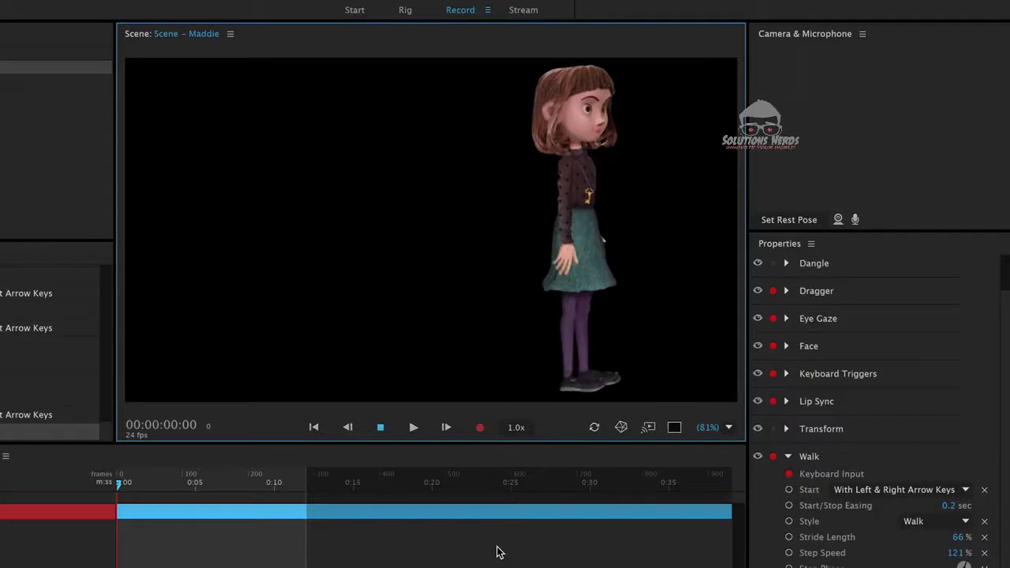
{"action": "key", "text": "Left"}
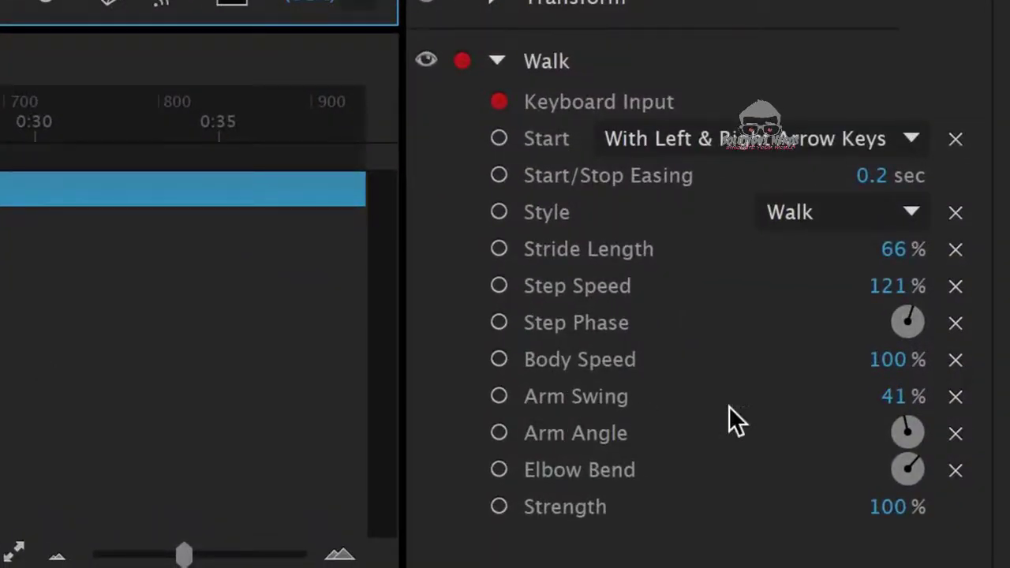
Step: Adjust the Walk behavior to 67% Body Speed and 54% Arm Swing, and rotate the Arm Angle and Step Phase
{"action": "left_click_drag", "start_coordinate": [897, 369], "coordinate": [816, 378]}
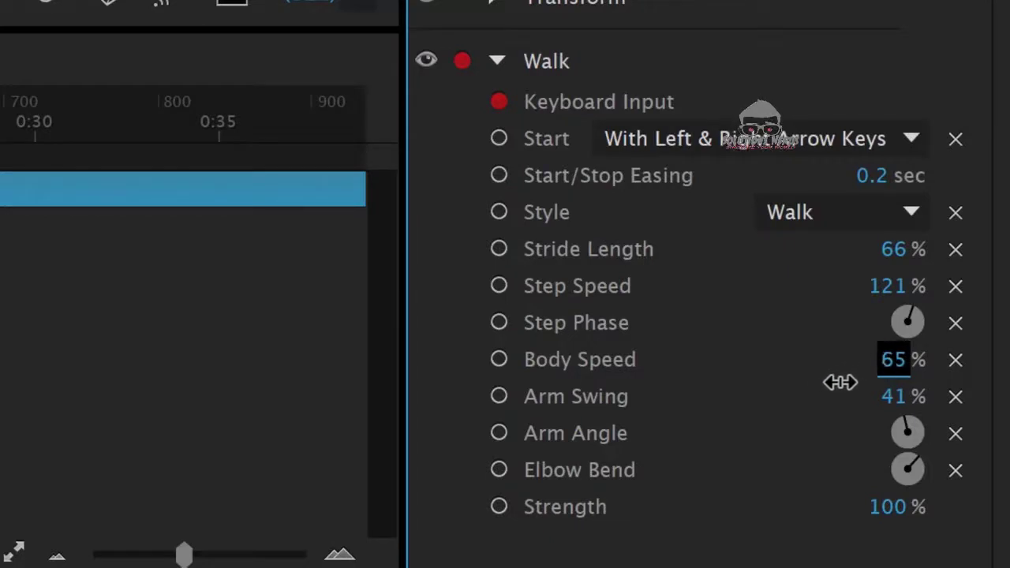
{"action": "left_click_drag", "start_coordinate": [889, 396], "coordinate": [913, 387]}
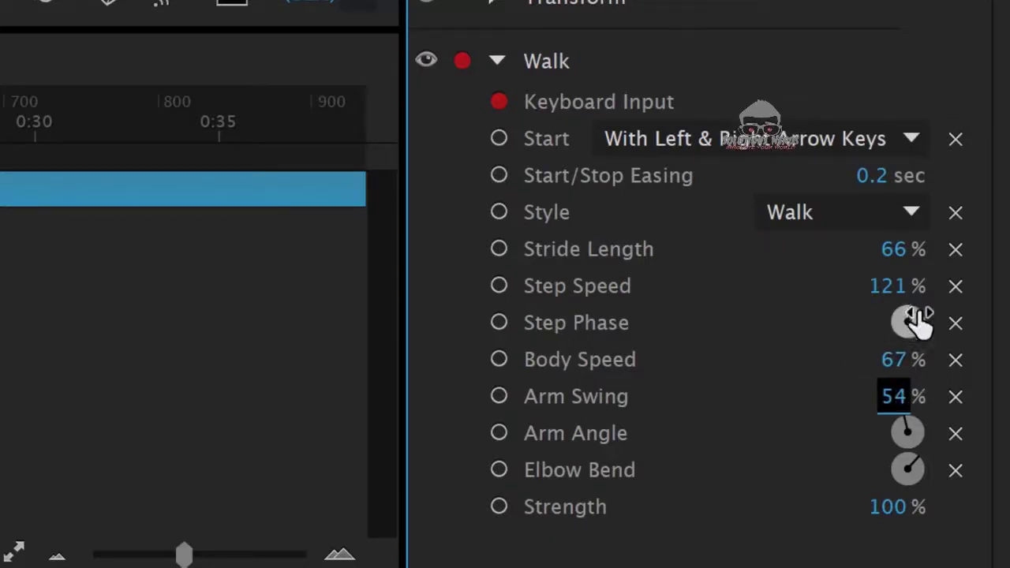
{"action": "left_click_drag", "start_coordinate": [933, 438], "coordinate": [964, 331]}
{"action": "left_click_drag", "start_coordinate": [913, 438], "coordinate": [923, 496]}
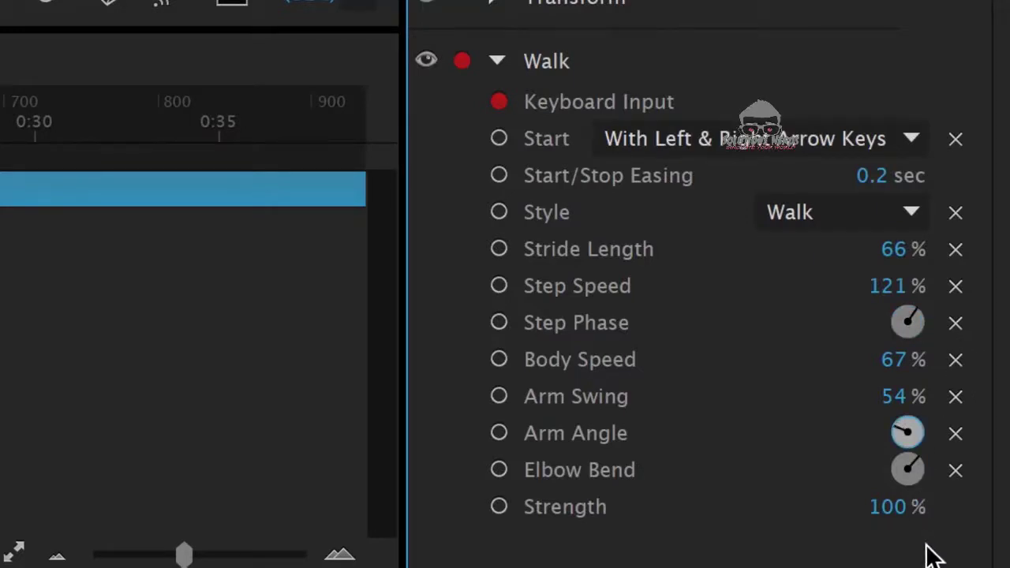
{"action": "left_click_drag", "start_coordinate": [933, 554], "coordinate": [998, 322]}
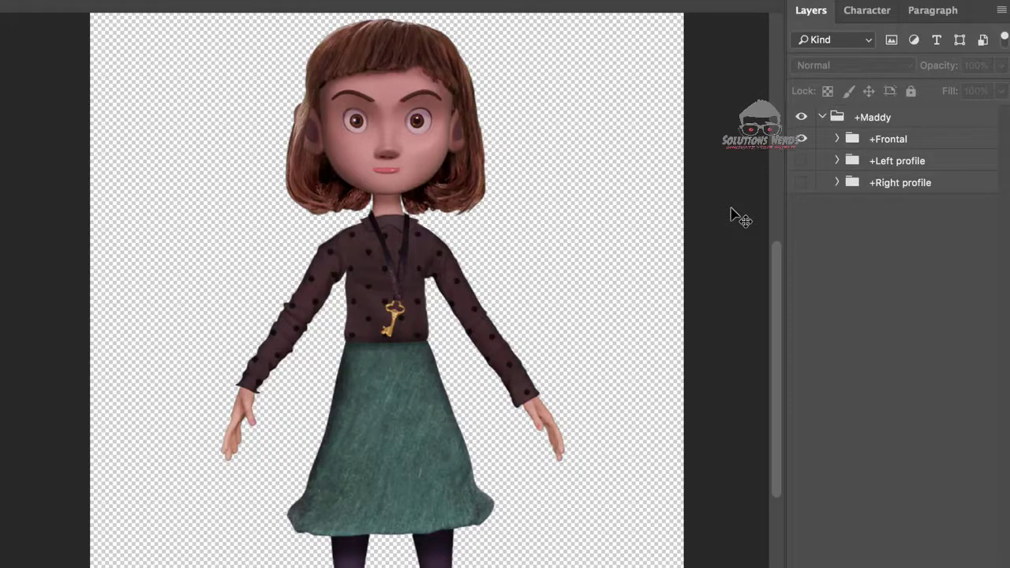
Step: Switch to Photoshop and show the Left profile and Right profile artwork one at a time, expanding the Right profile group to examine its layers
{"action": "left_click", "coordinate": [800, 139]}
{"action": "left_click", "coordinate": [800, 160]}
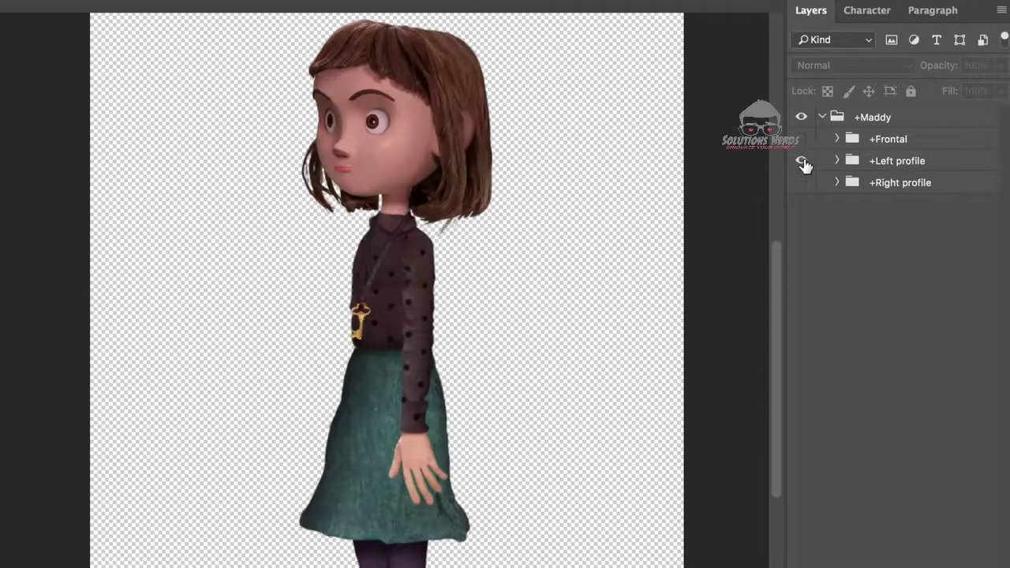
{"action": "left_click", "coordinate": [802, 160]}
{"action": "left_click", "coordinate": [800, 182]}
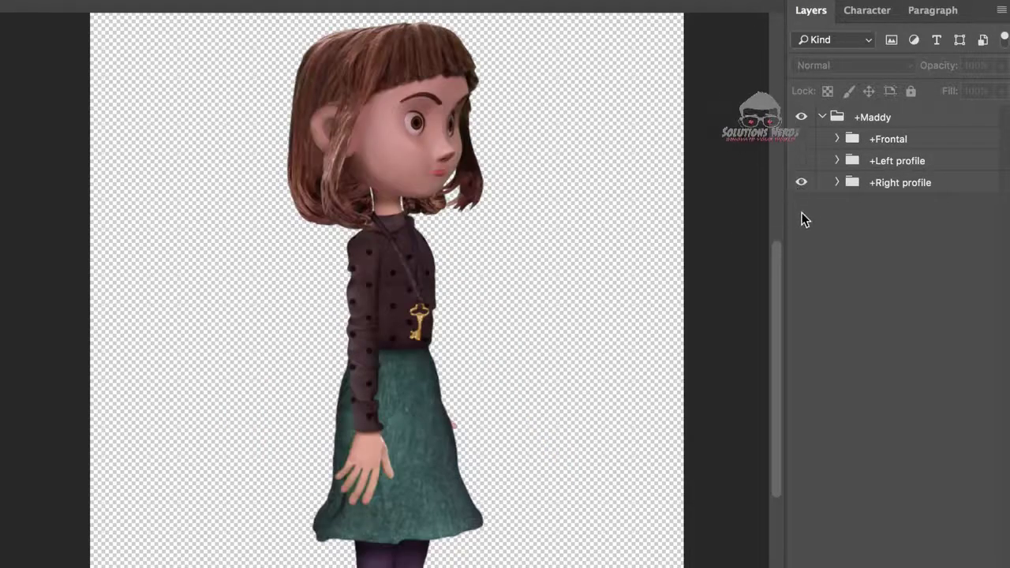
{"action": "left_click", "coordinate": [836, 183]}
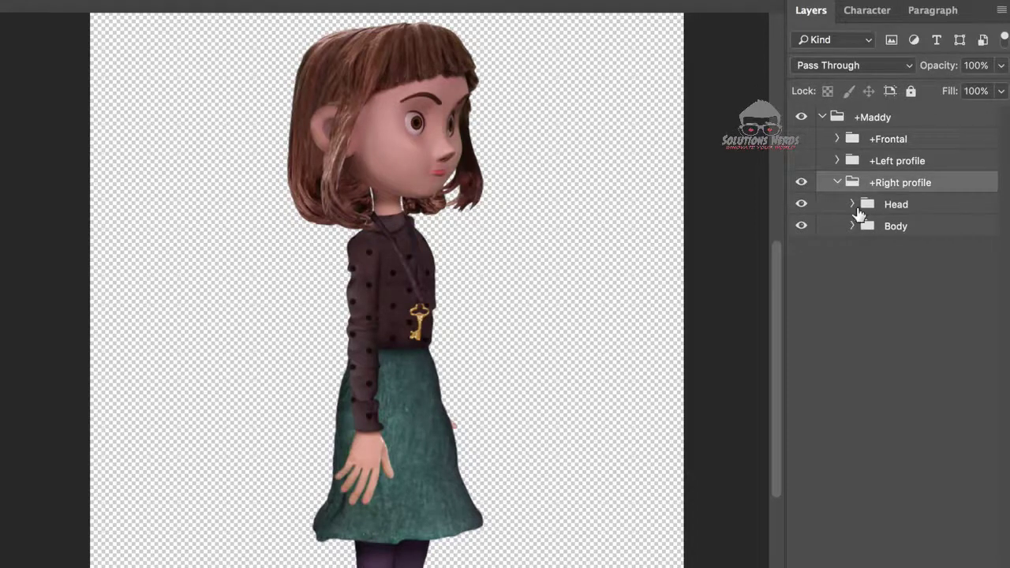
{"action": "left_click", "coordinate": [853, 204]}
{"action": "left_click", "coordinate": [853, 291]}
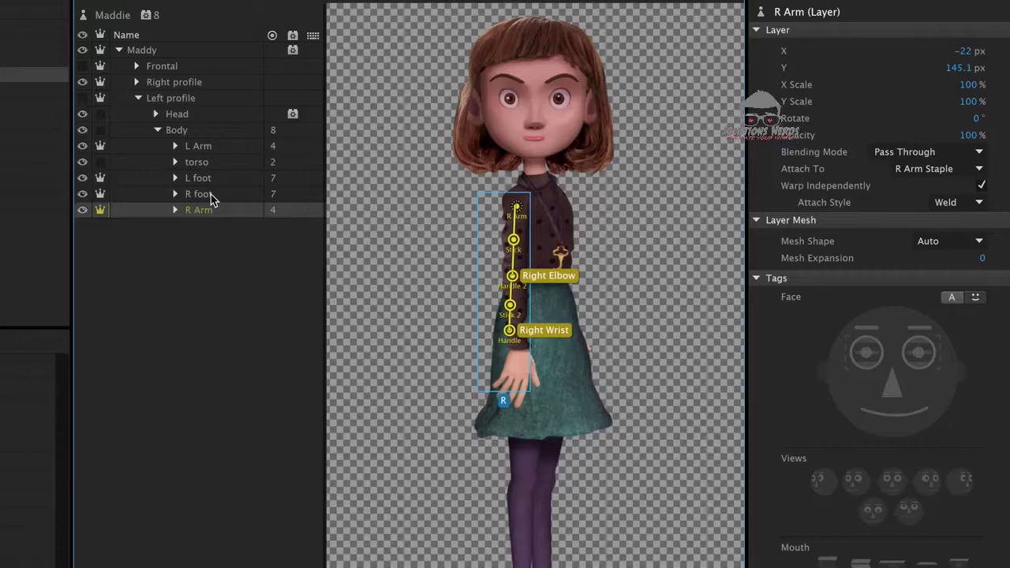
Step: Return to Character Animator and examine the handles and sticks on the Left profile's R foot, L foot and L Arm layers
{"action": "left_click", "coordinate": [210, 194]}
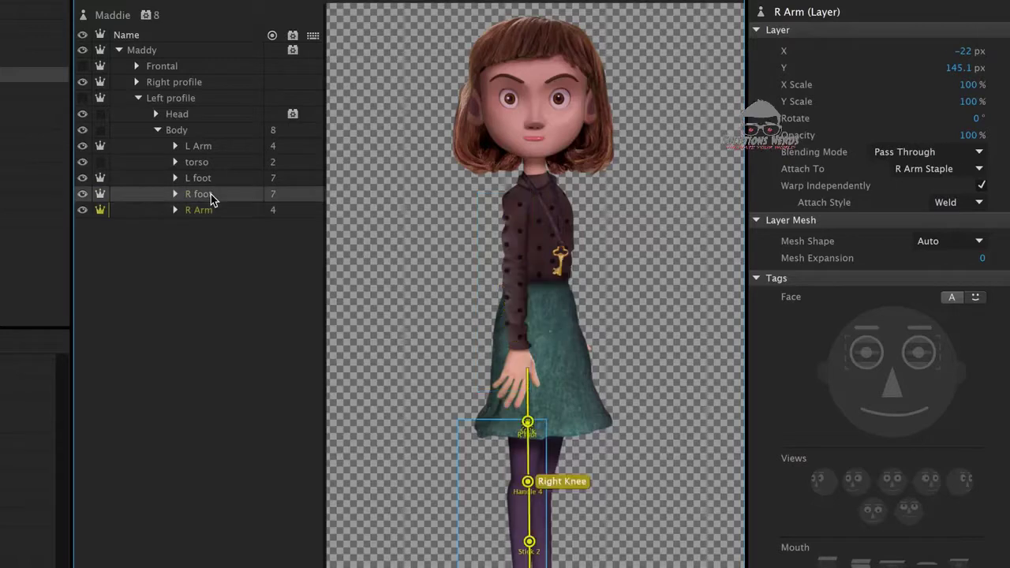
{"action": "left_click", "coordinate": [212, 177]}
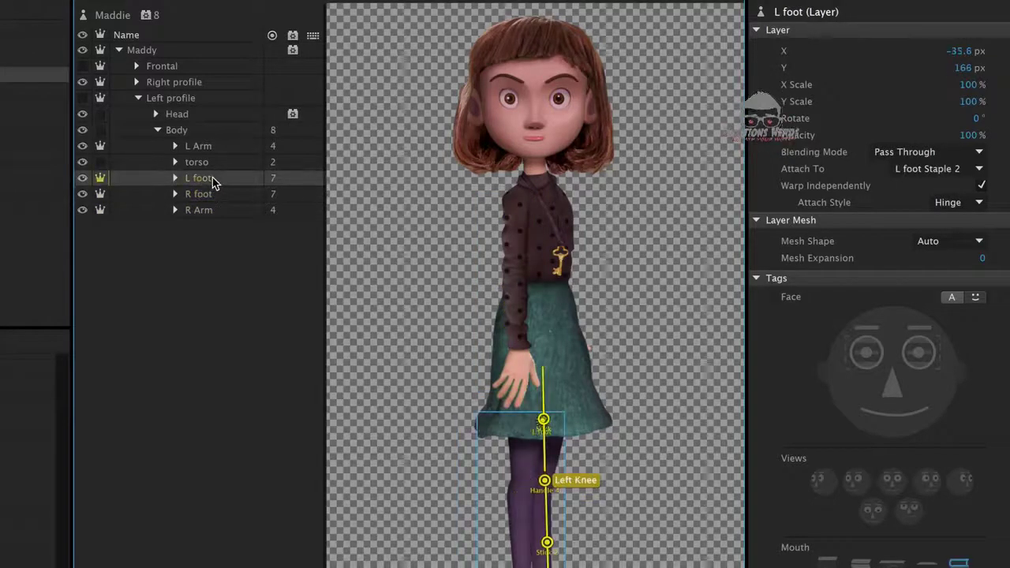
{"action": "left_click", "coordinate": [206, 153]}
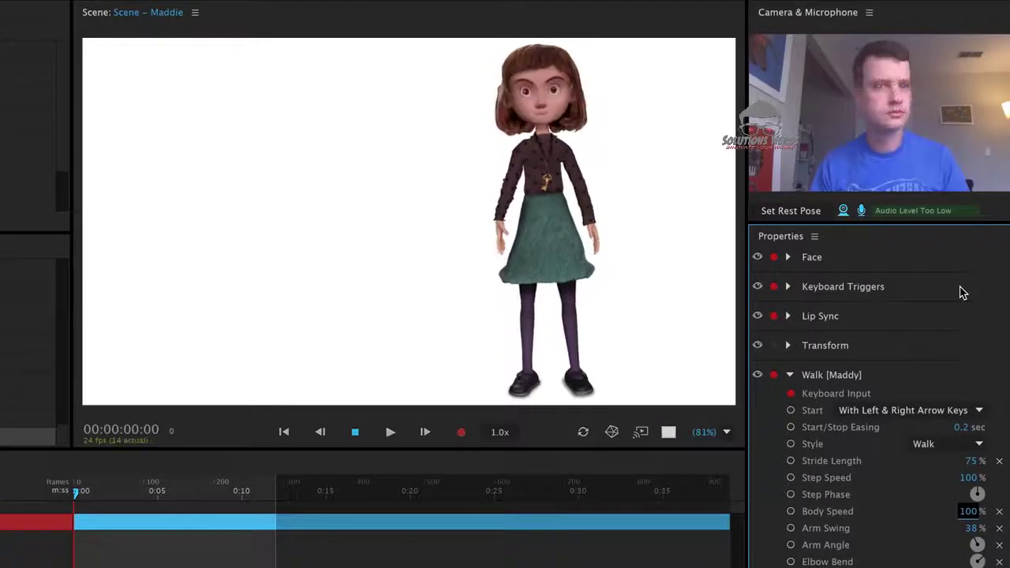
Step: Walk the multi-view Maddie puppet left and right in its plain scene and in the 06 Maddie street scene
{"action": "key", "text": "Left"}
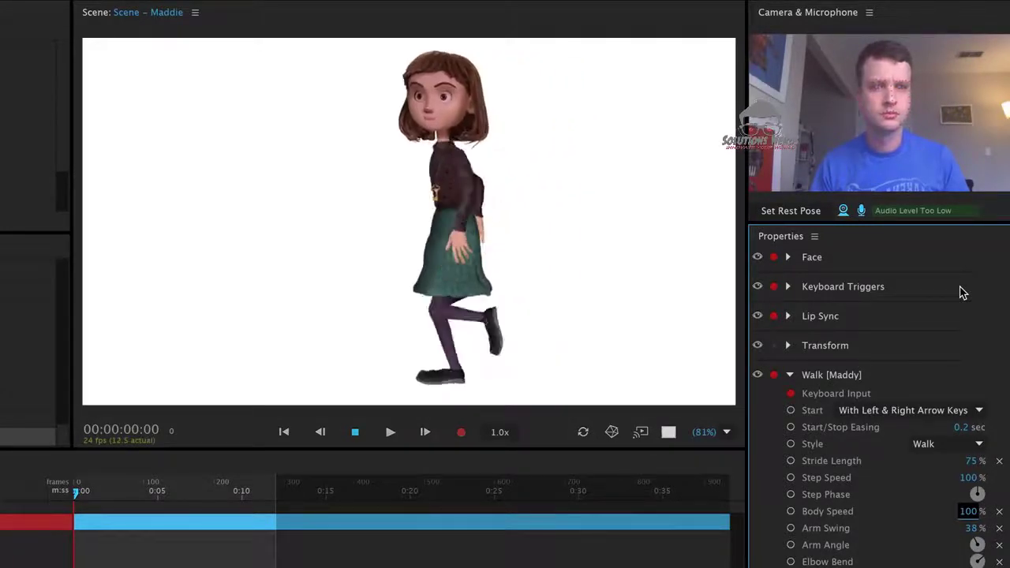
{"action": "key", "text": "Right"}
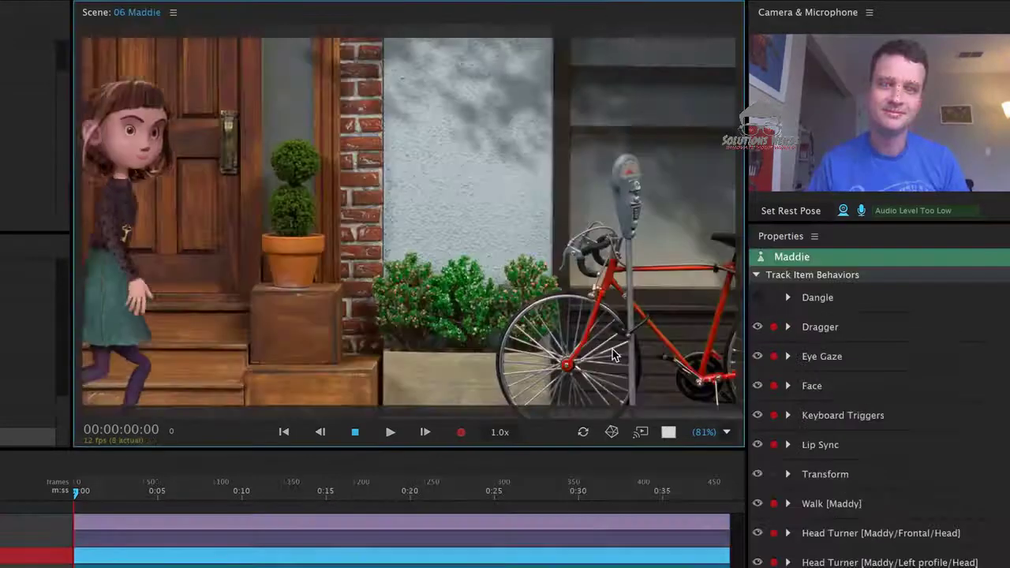
{"action": "key", "text": "Right"}
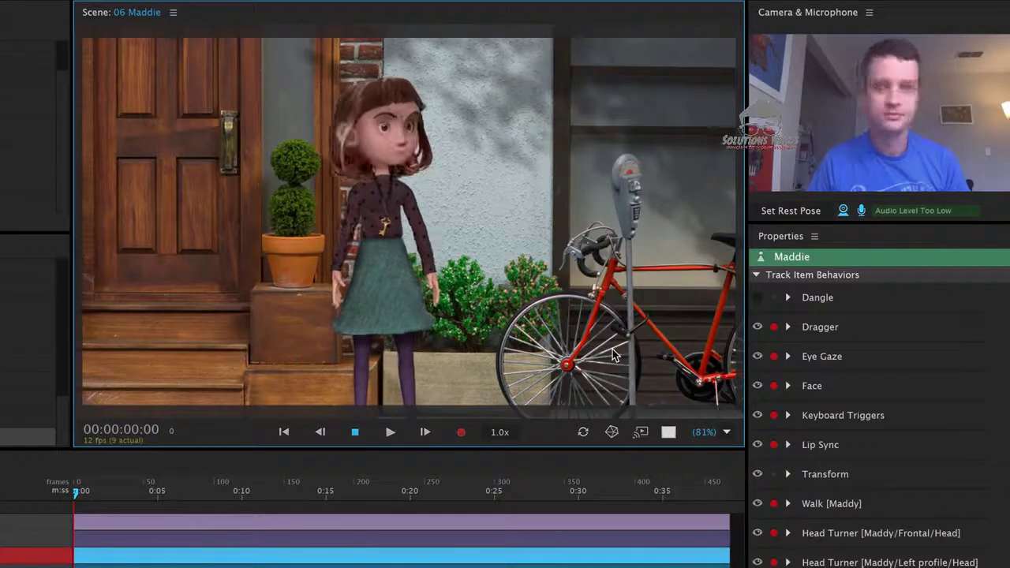
{"action": "key", "text": "Left"}
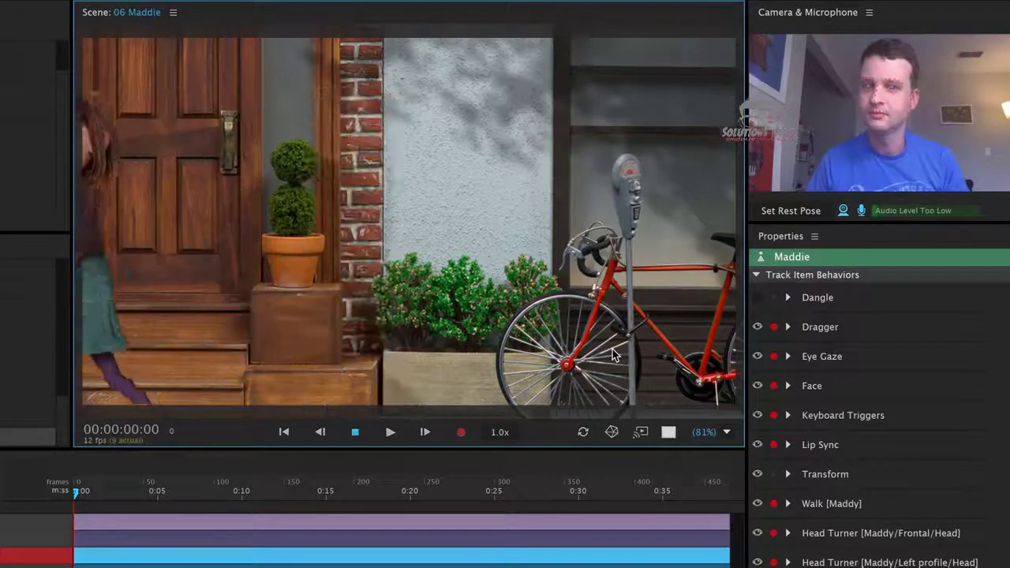
{"action": "key", "text": "Right"}
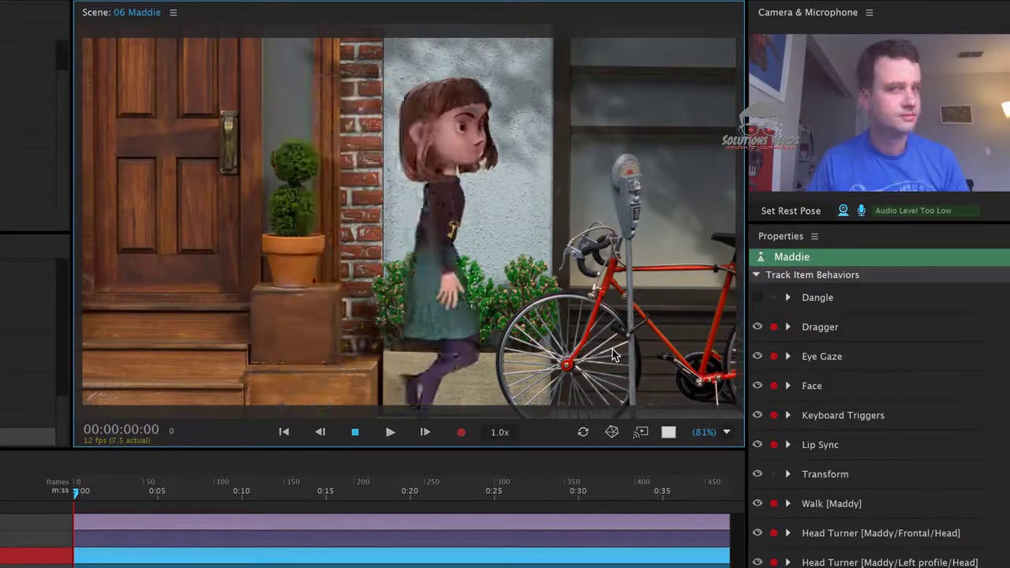
{"action": "key", "text": "Left"}
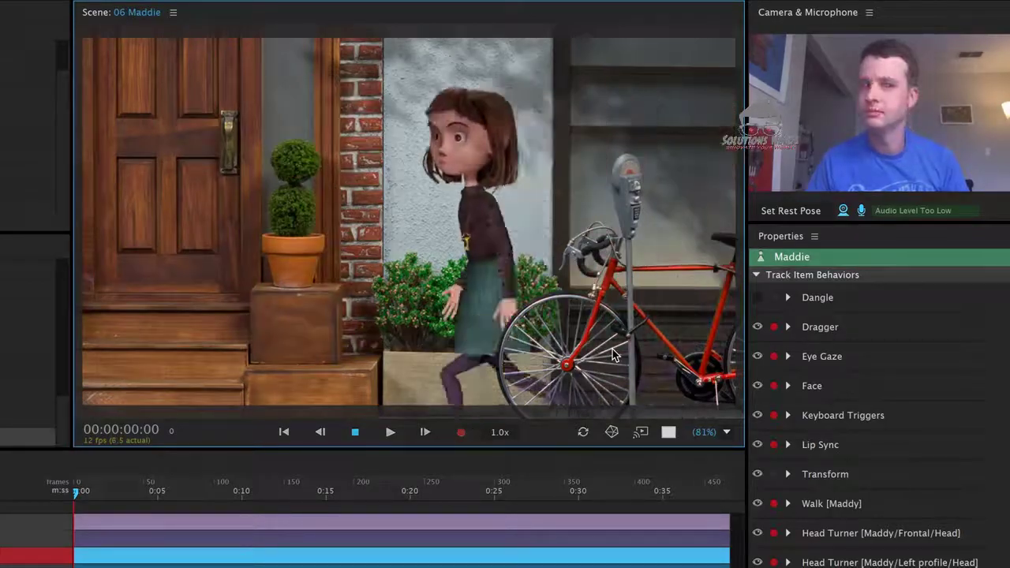